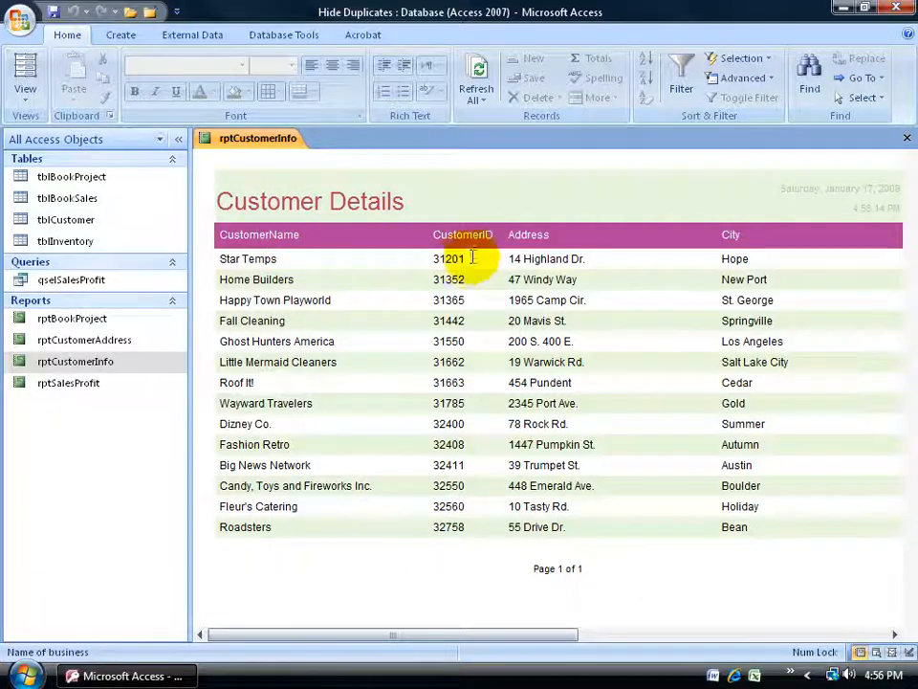
Switch the rptCustomerInfo report to Layout View.
{"action": "left_click_drag", "start_coordinate": [527, 634], "coordinate": [467, 654]}
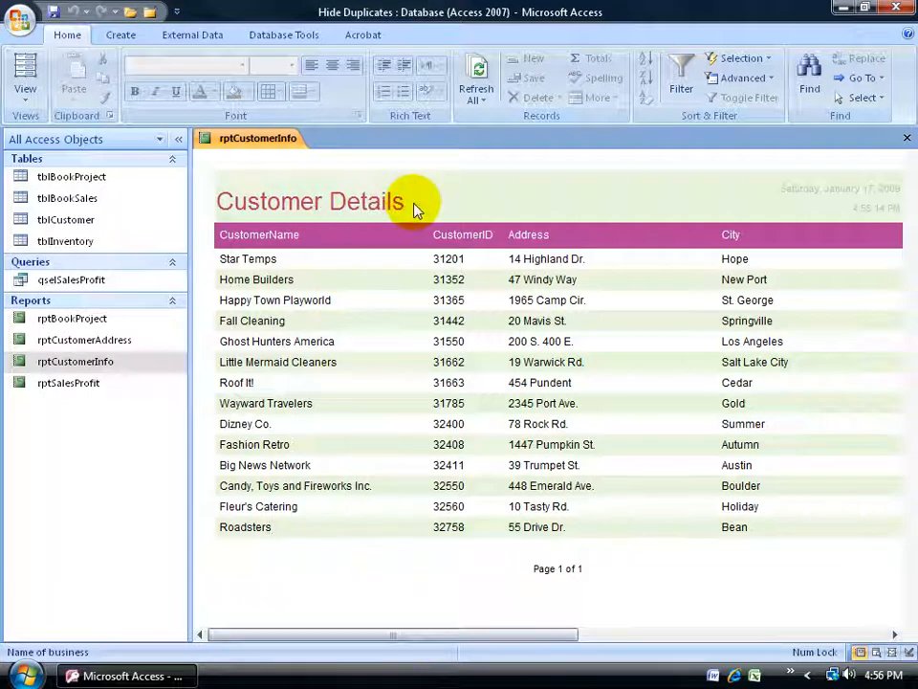
{"action": "right_click", "coordinate": [257, 140]}
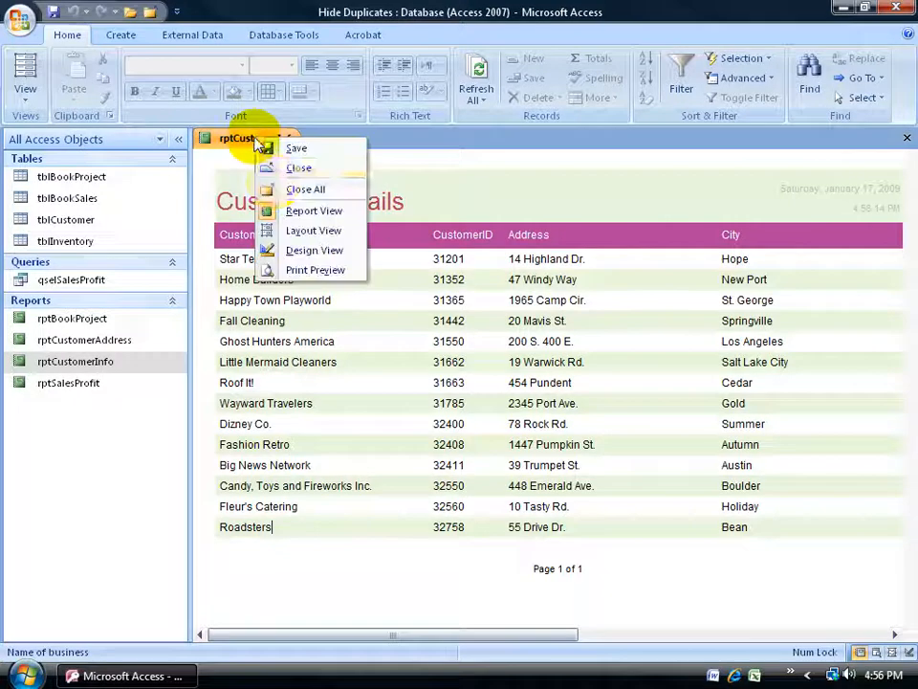
{"action": "left_click", "coordinate": [299, 230]}
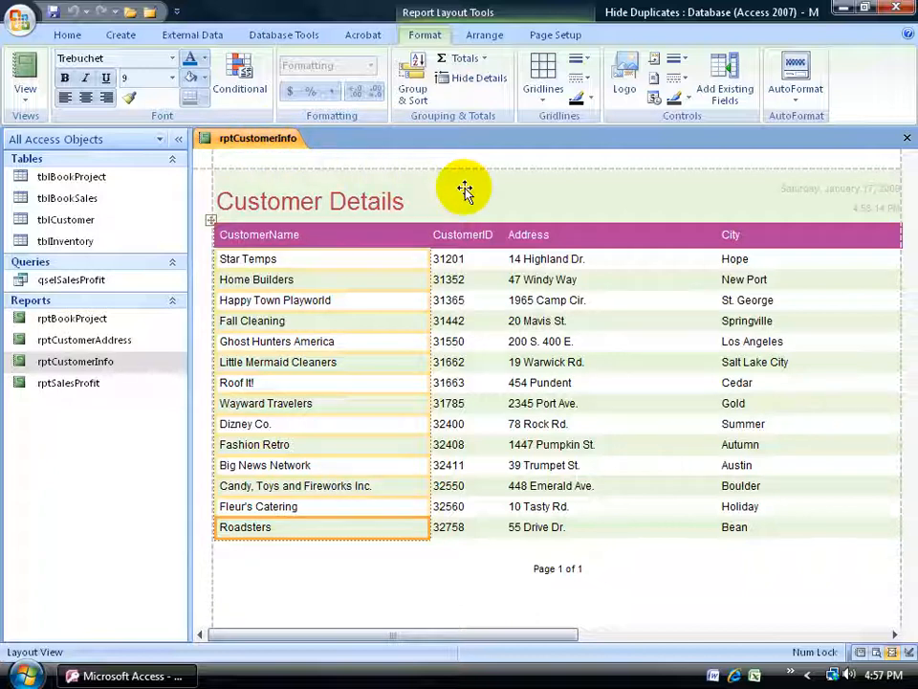
Change the report title to "Customers".
{"action": "left_click", "coordinate": [655, 61]}
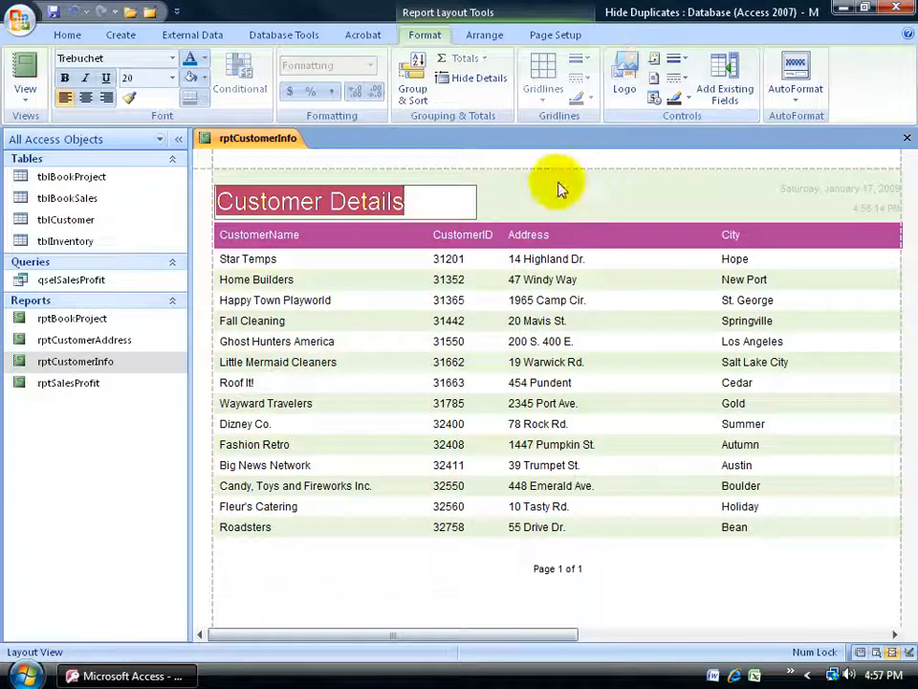
{"action": "left_click_drag", "start_coordinate": [434, 201], "coordinate": [331, 201]}
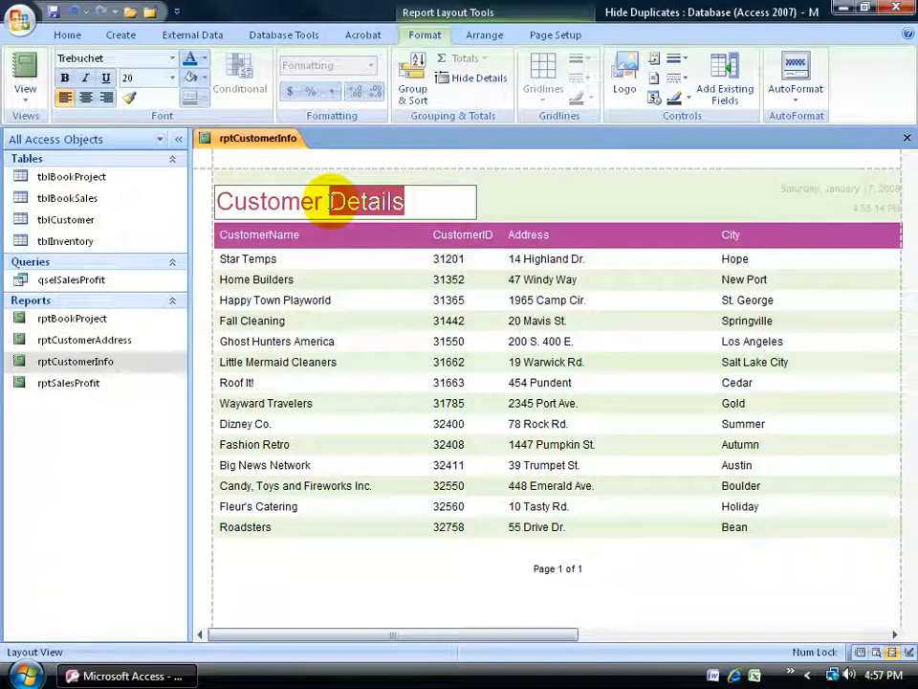
{"action": "key", "text": "Delete"}
{"action": "type", "text": "s"}
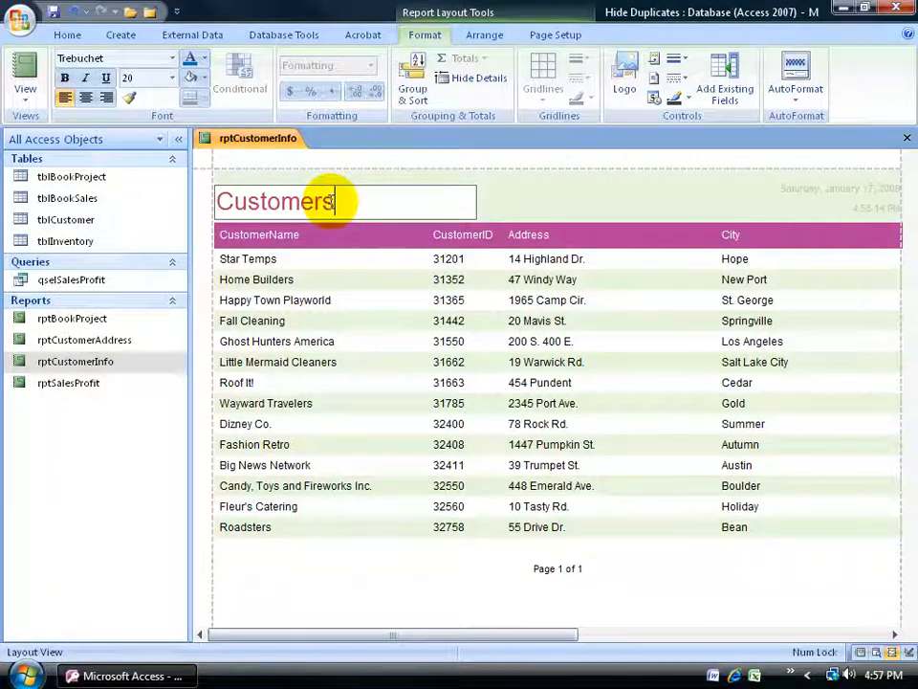
{"action": "key", "text": "Return"}
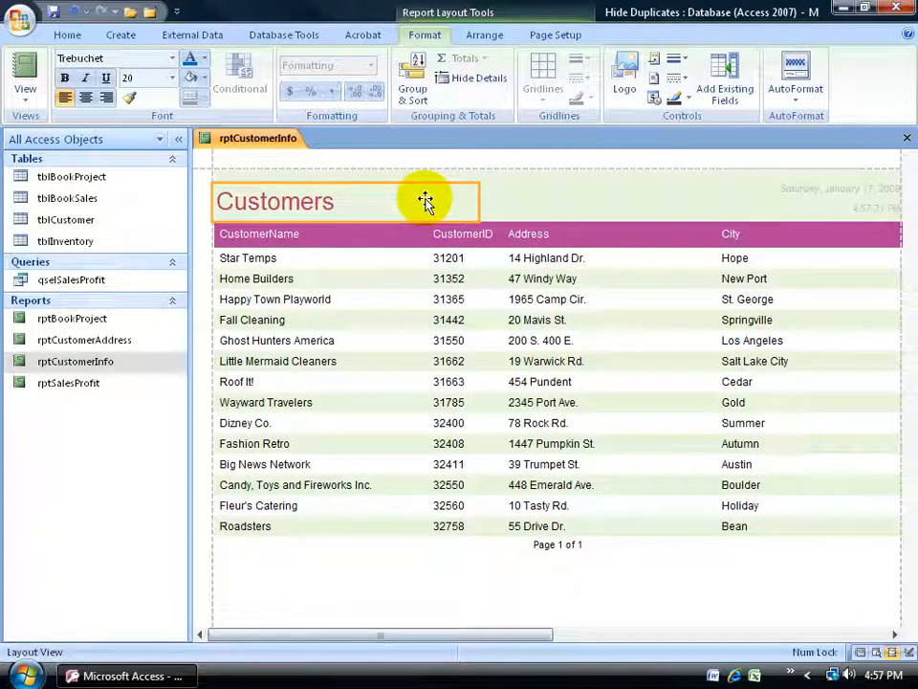
{"action": "left_click", "coordinate": [310, 280]}
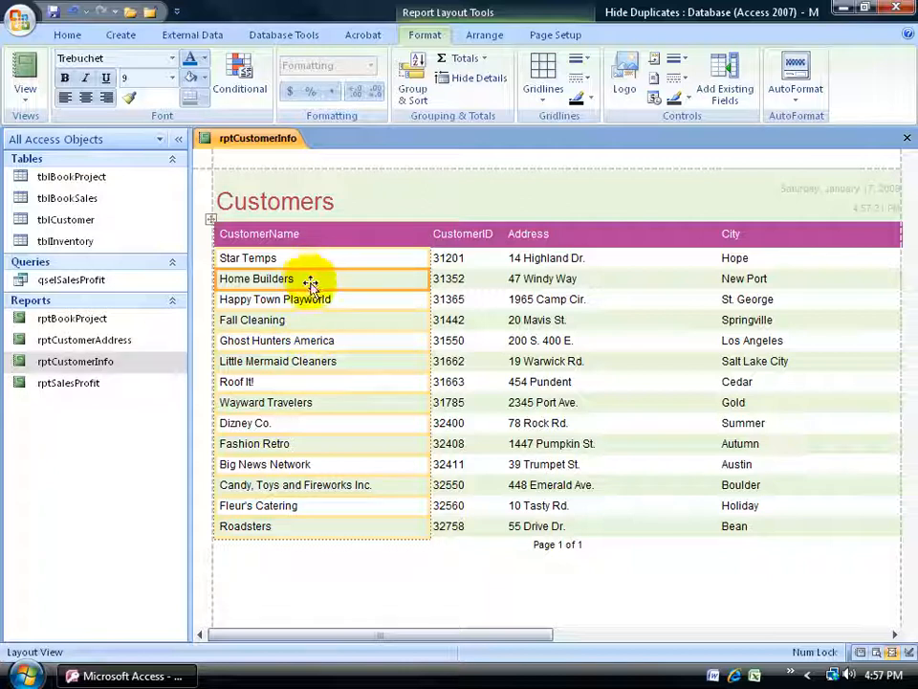
{"action": "left_click", "coordinate": [291, 239]}
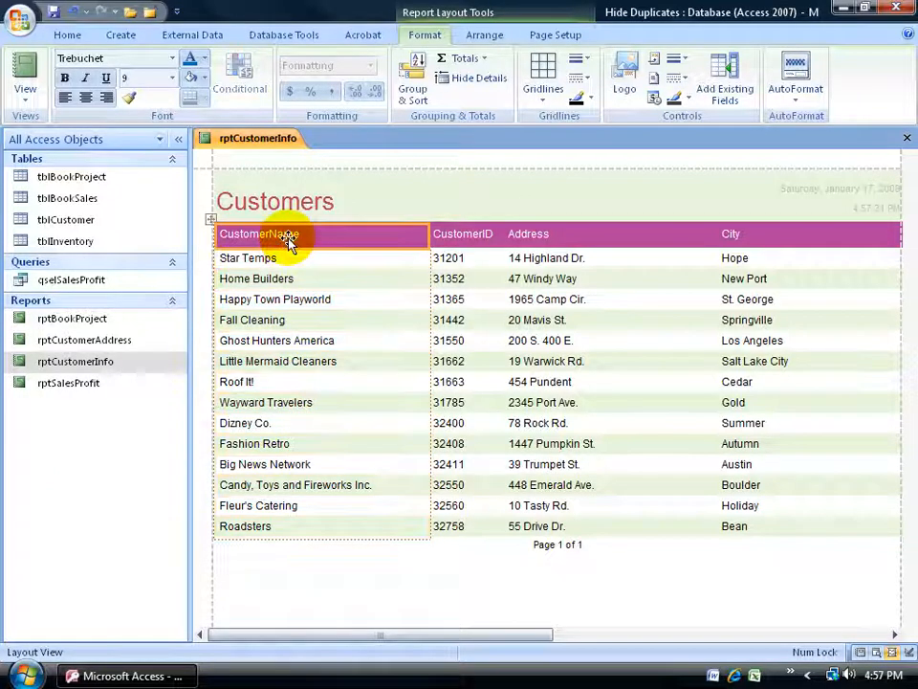
{"action": "left_click", "coordinate": [279, 289]}
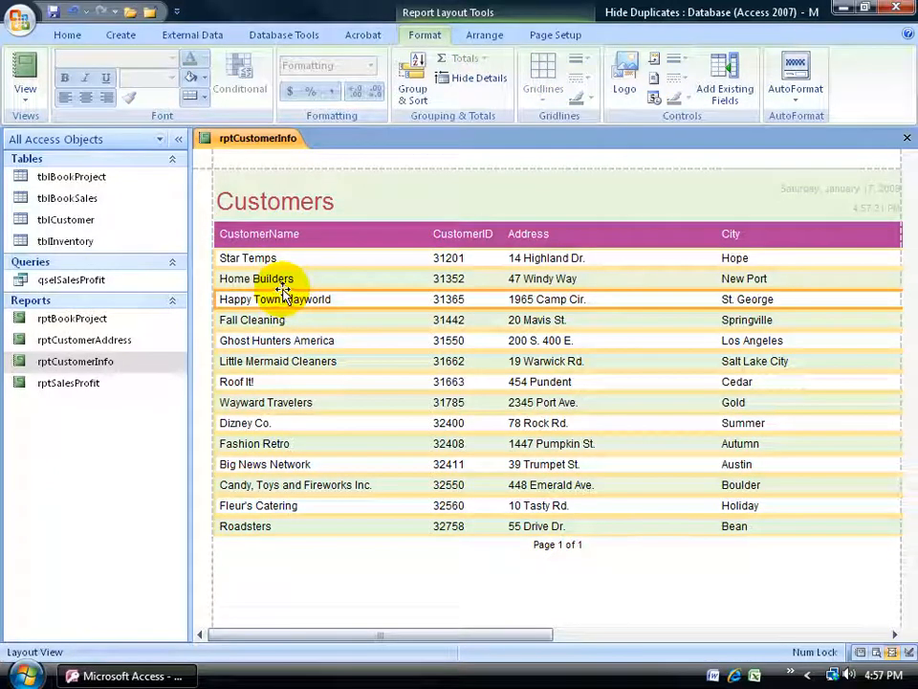
{"action": "left_click", "coordinate": [327, 299]}
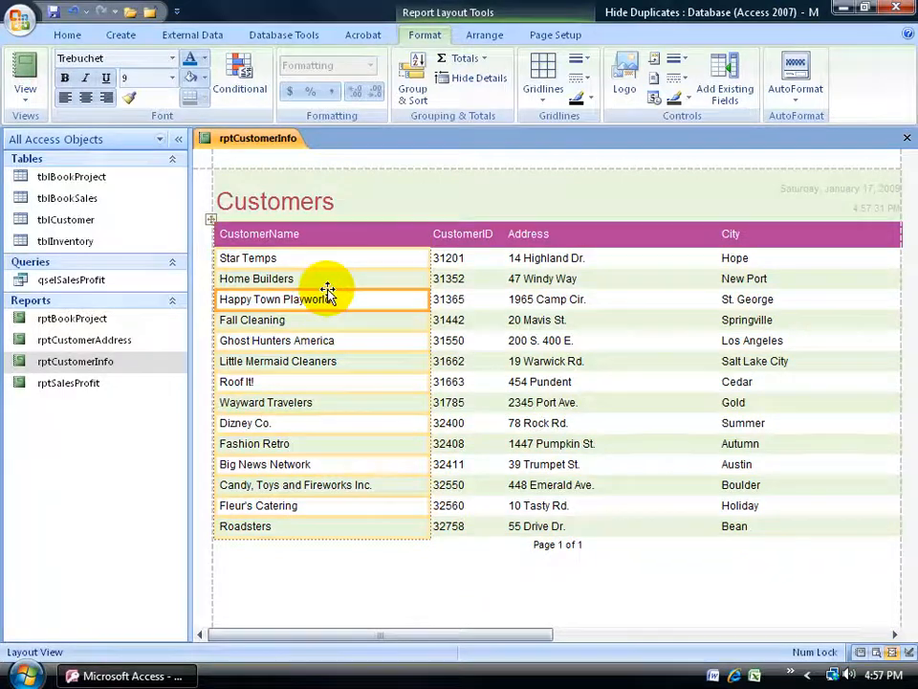
{"action": "left_click", "coordinate": [327, 292]}
{"action": "left_click", "coordinate": [320, 299]}
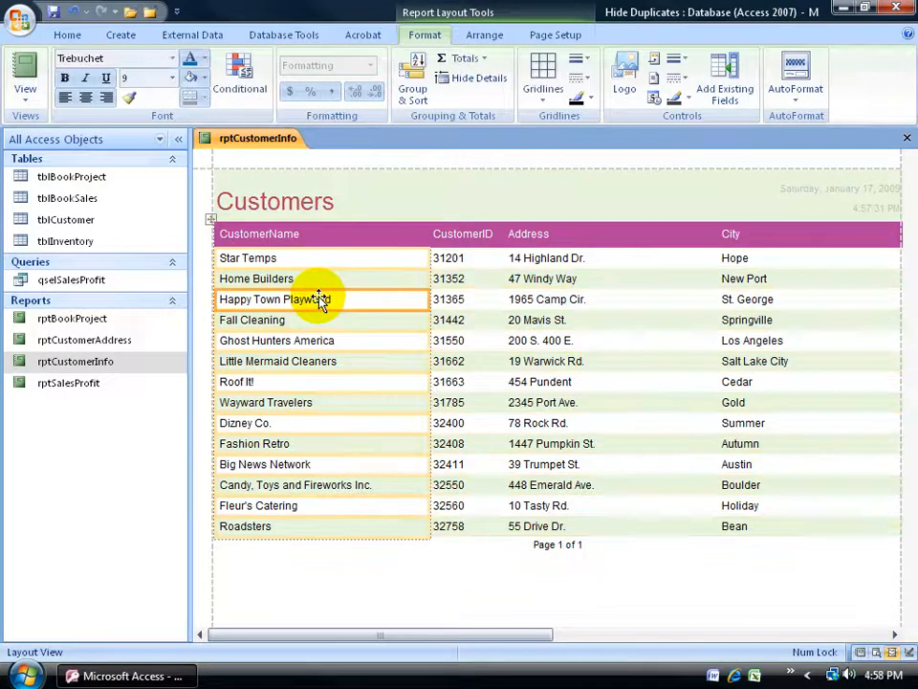
{"action": "left_click", "coordinate": [196, 282]}
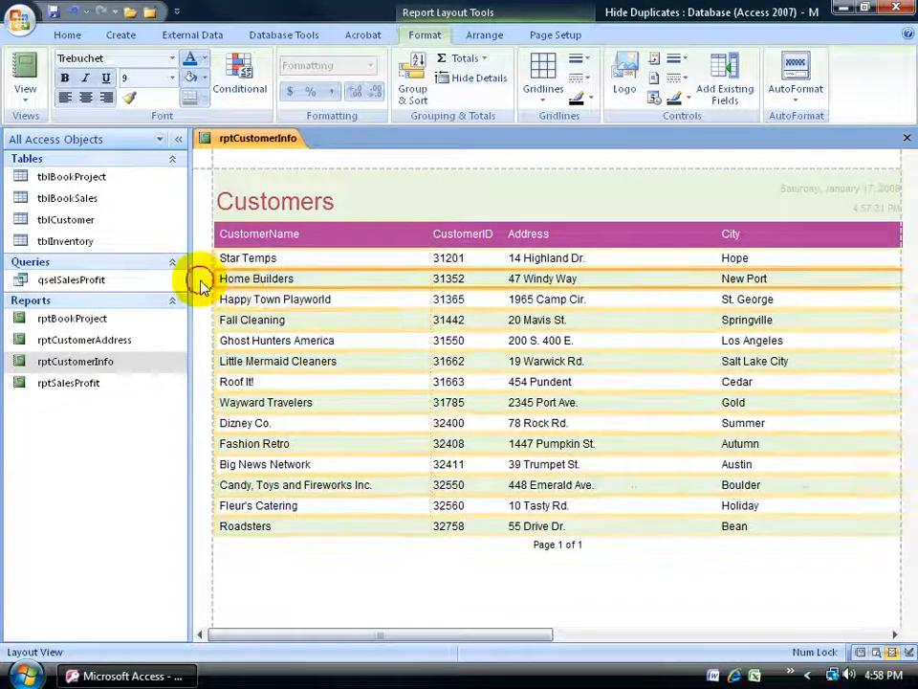
Narrow the CustomerName column in the report to about 1.26 inches.
{"action": "left_click", "coordinate": [334, 302]}
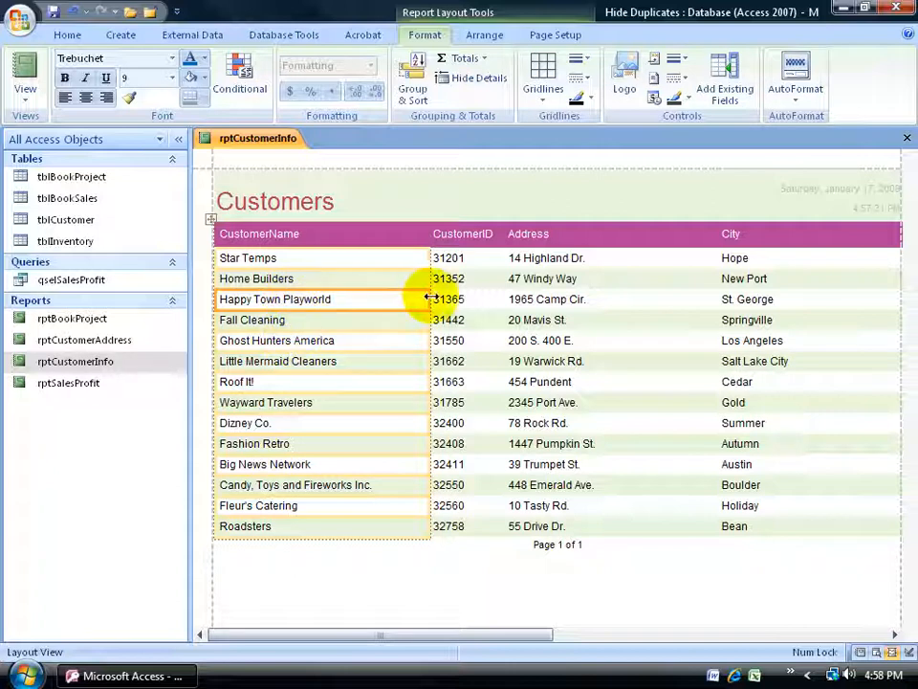
{"action": "left_click_drag", "start_coordinate": [430, 297], "coordinate": [380, 297]}
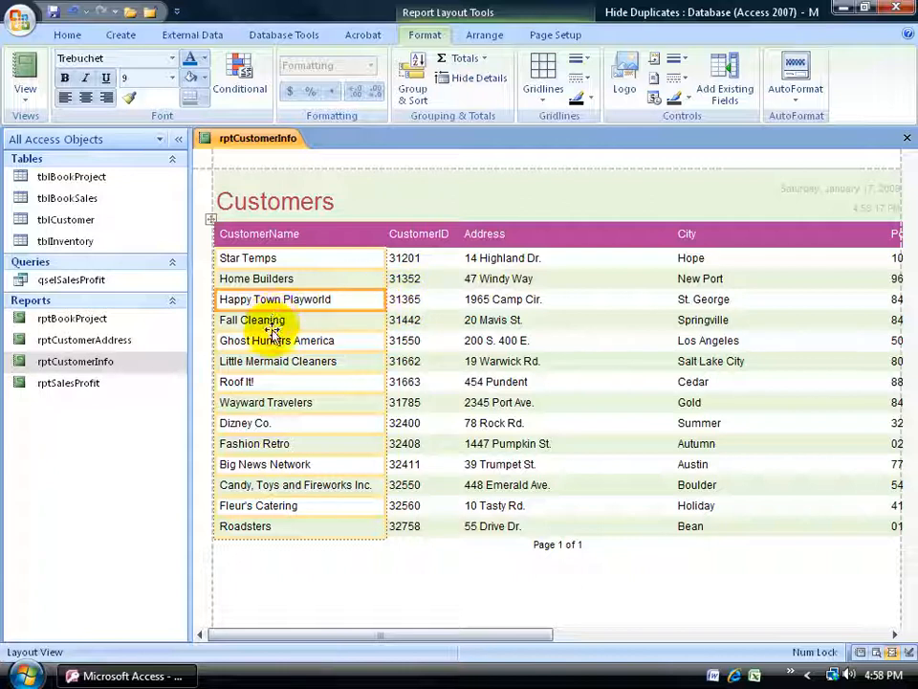
{"action": "left_click_drag", "start_coordinate": [382, 300], "coordinate": [328, 300]}
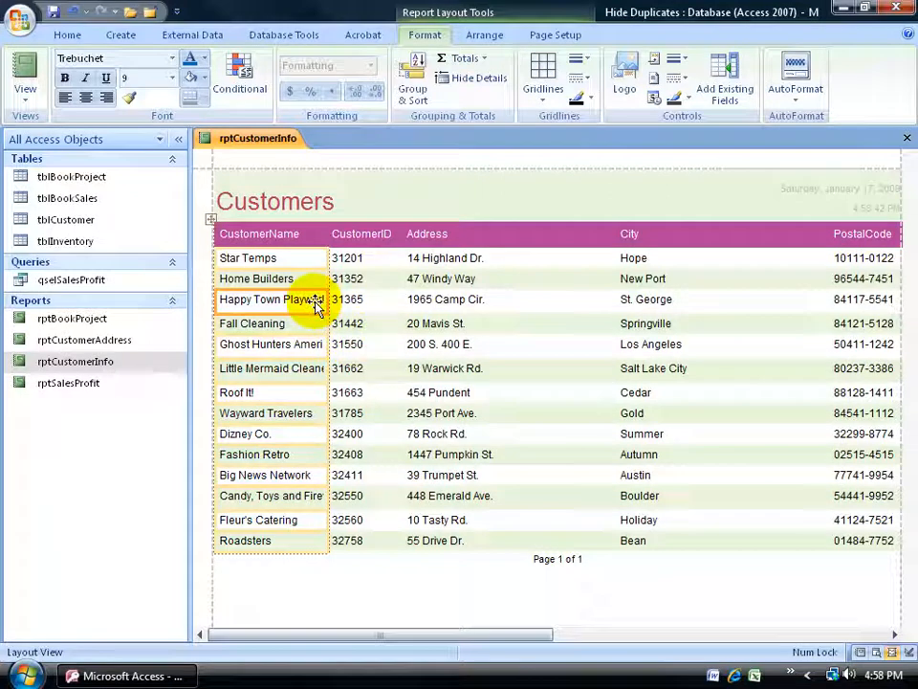
Set the Can Grow property of the CustomerName text box to Yes.
{"action": "left_click", "coordinate": [304, 302]}
{"action": "right_click", "coordinate": [306, 303]}
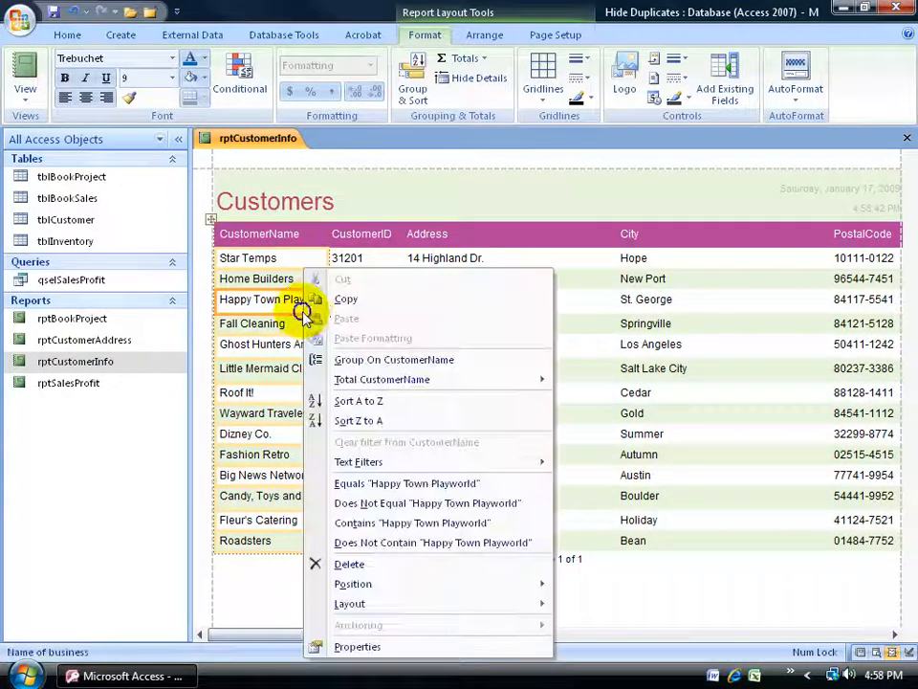
{"action": "left_click", "coordinate": [357, 646]}
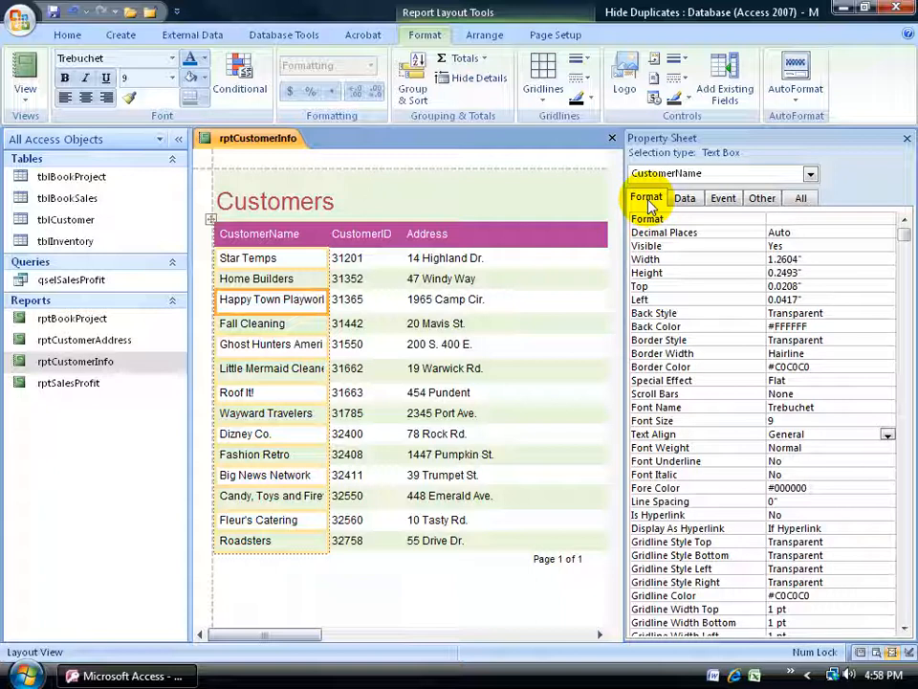
{"action": "left_click_drag", "start_coordinate": [903, 233], "coordinate": [903, 598]}
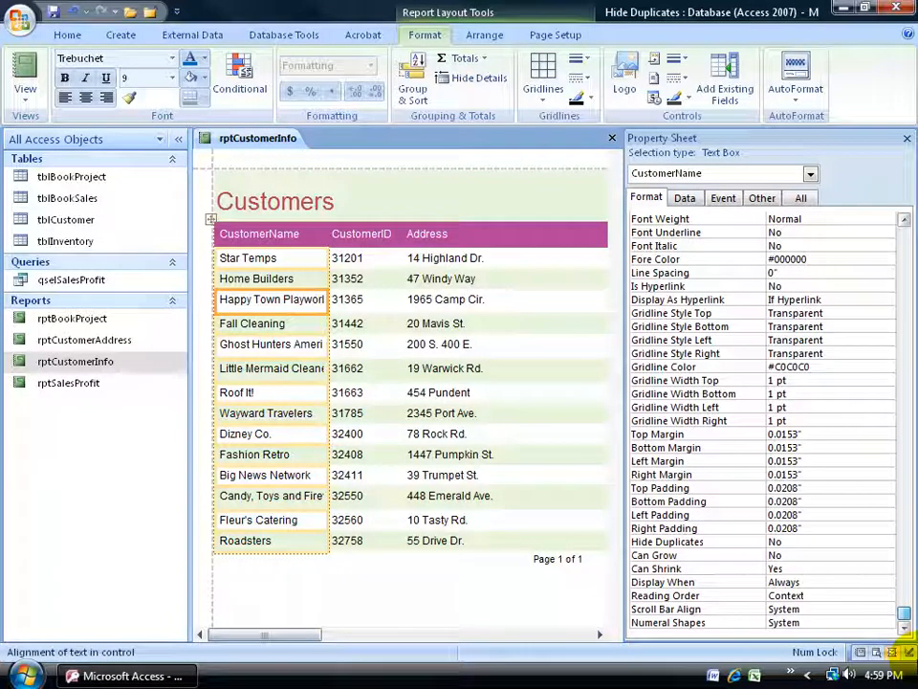
{"action": "double_click", "coordinate": [786, 555]}
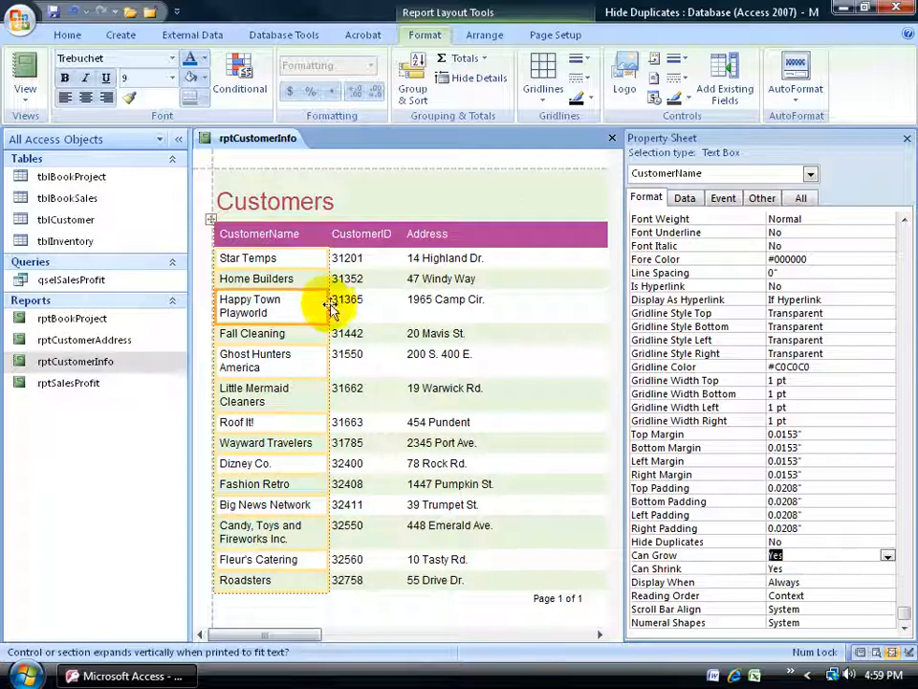
Set the CustomerName text box's Width to 2.5 inches and close its properties.
{"action": "left_click", "coordinate": [899, 430]}
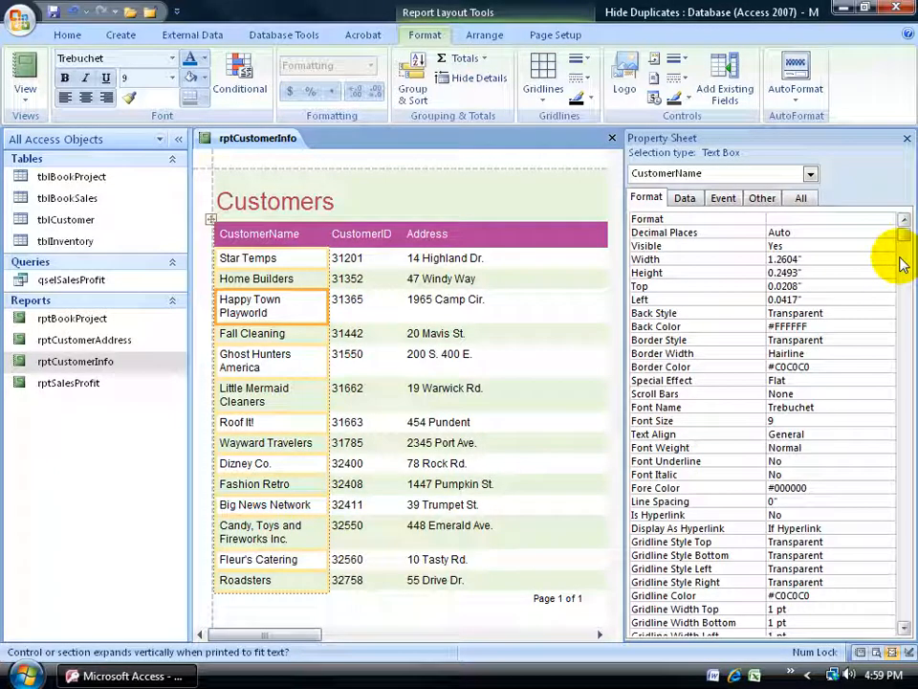
{"action": "double_click", "coordinate": [785, 260]}
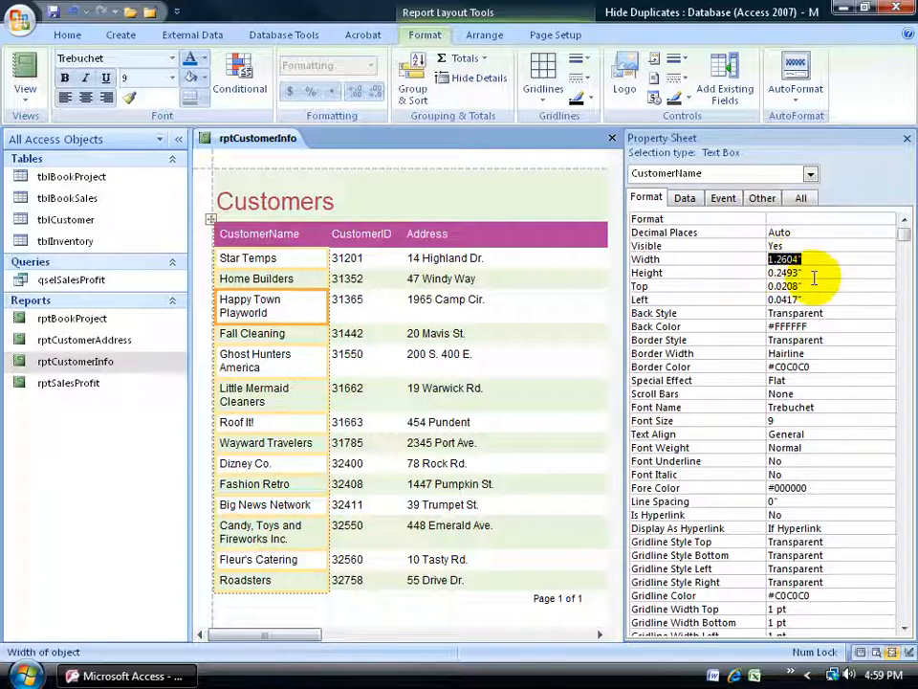
{"action": "type", "text": "2.5"}
{"action": "key", "text": "Return"}
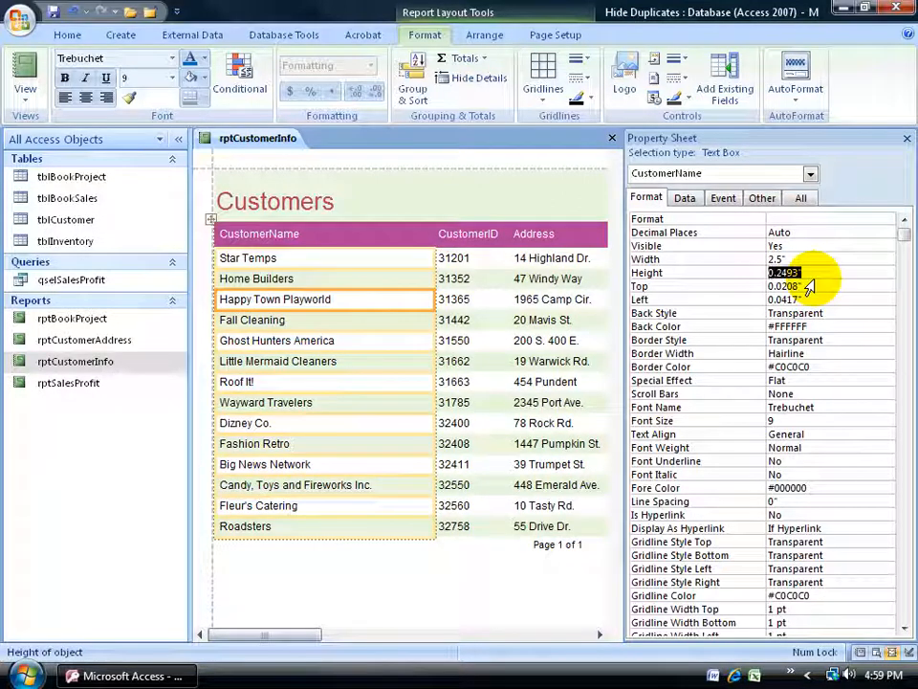
{"action": "left_click", "coordinate": [906, 139]}
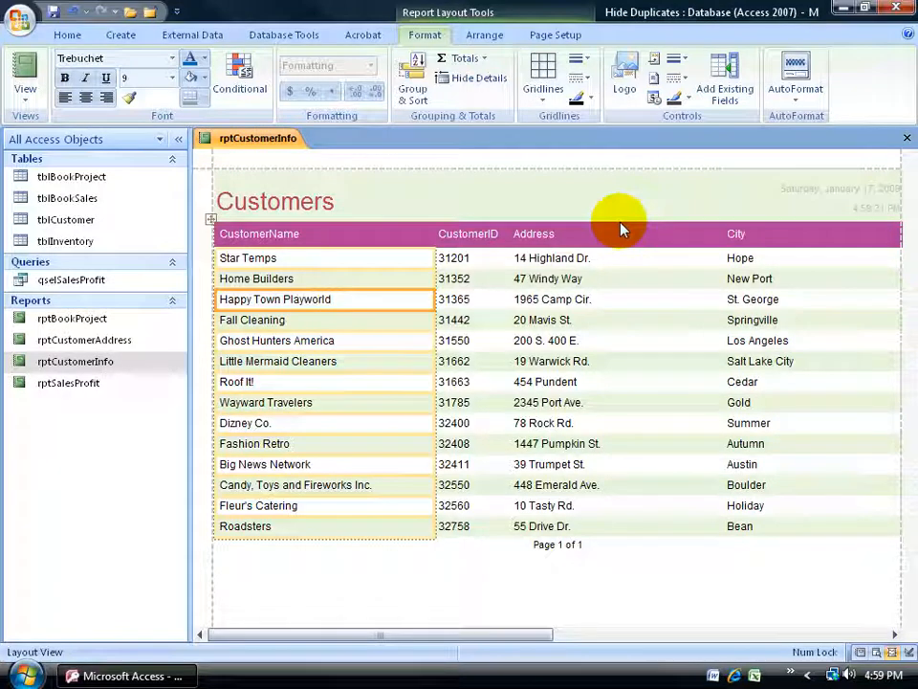
Add a Count Records total to the CustomerID column.
{"action": "left_click", "coordinate": [468, 258]}
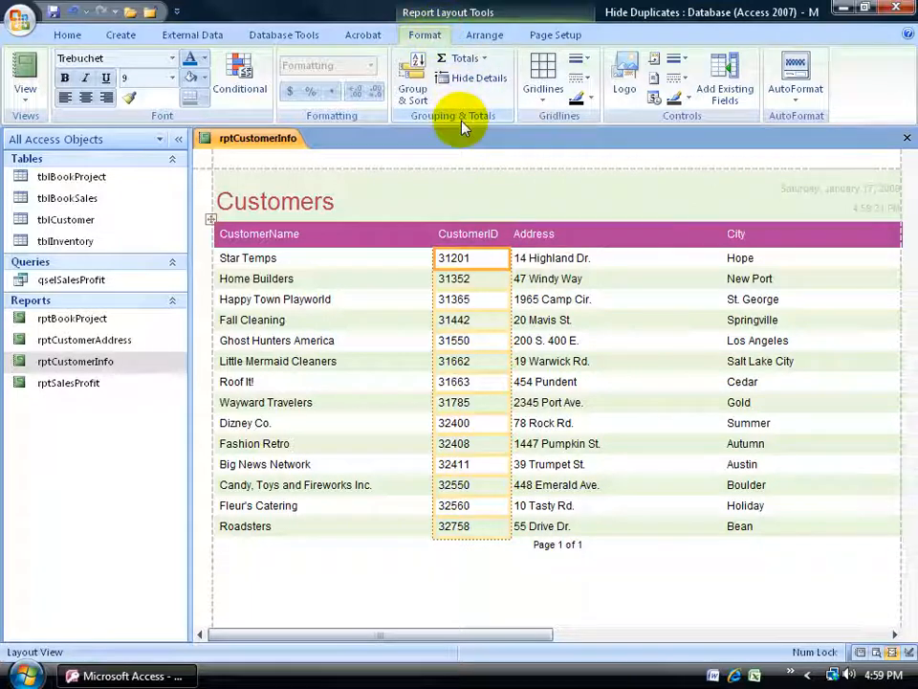
{"action": "left_click", "coordinate": [473, 60]}
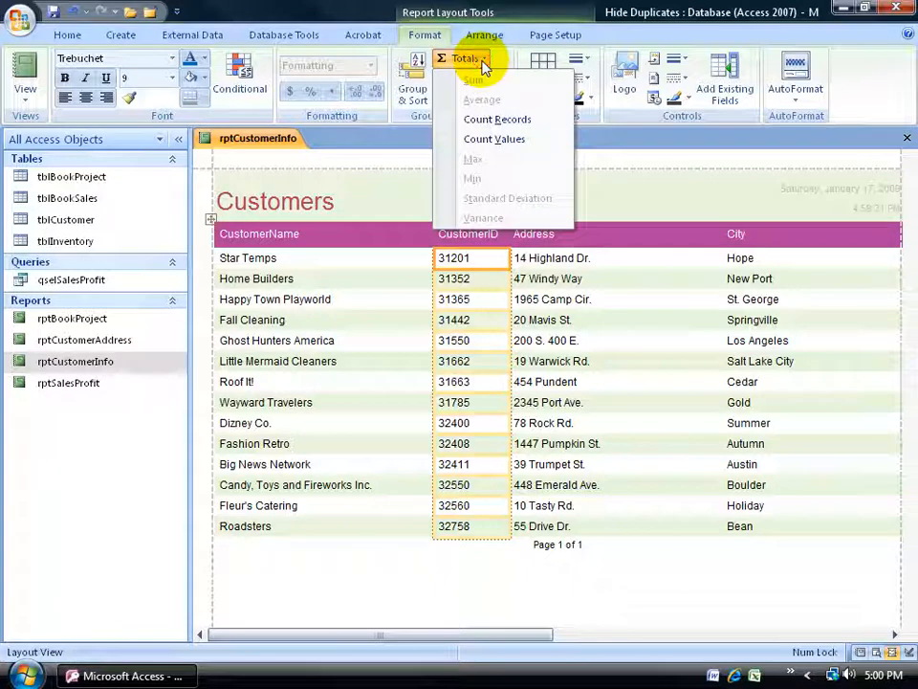
{"action": "left_click", "coordinate": [493, 119]}
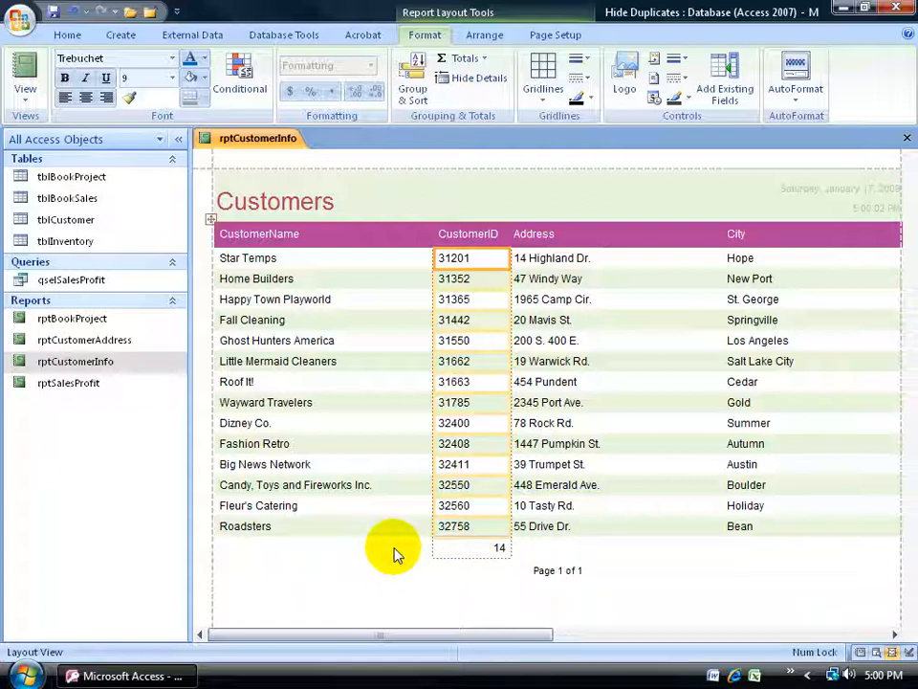
In Design View, add a "Record Count" label to the Report Footer and place it directly left of the =Count(*) text box.
{"action": "right_click", "coordinate": [244, 138]}
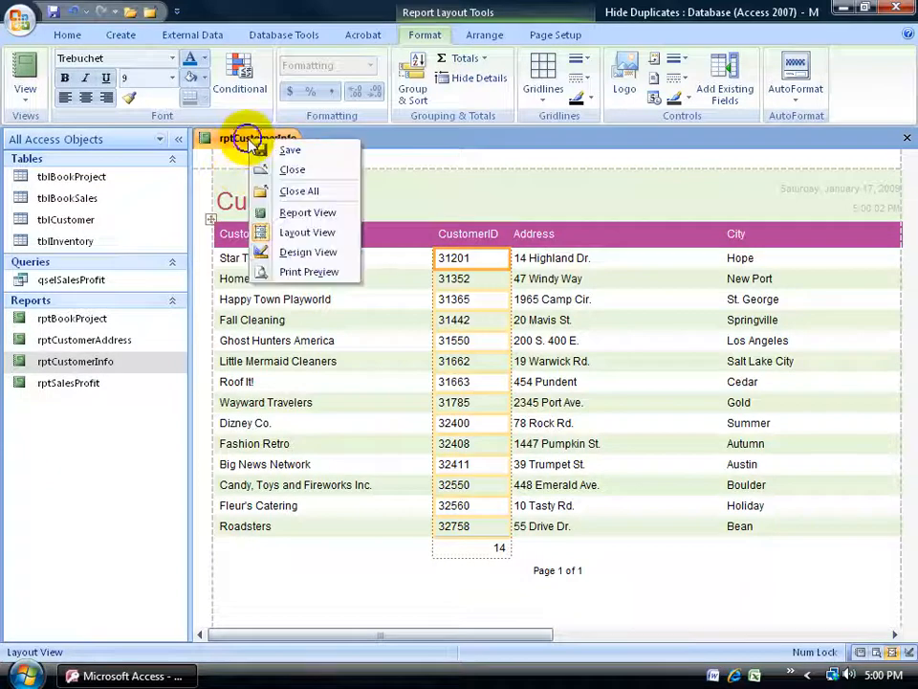
{"action": "left_click", "coordinate": [284, 252]}
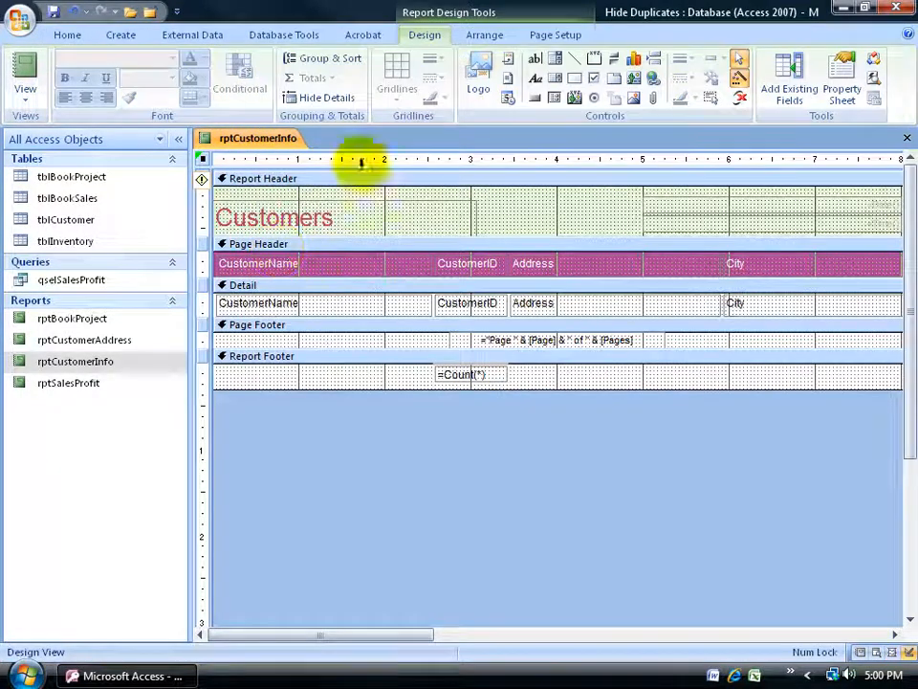
{"action": "left_click", "coordinate": [537, 78]}
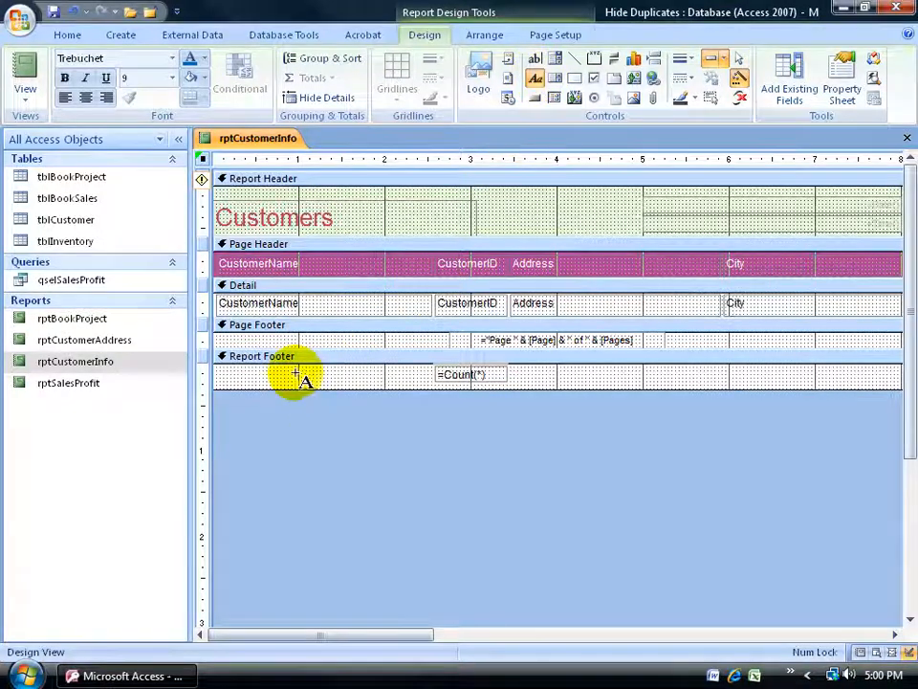
{"action": "left_click_drag", "start_coordinate": [268, 375], "coordinate": [298, 394]}
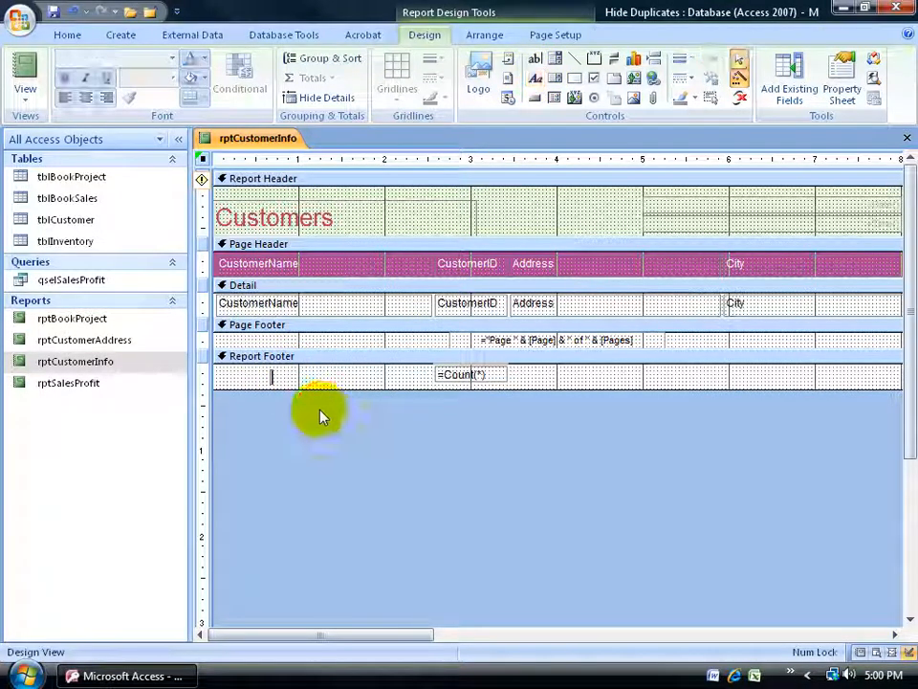
{"action": "type", "text": "Record"}
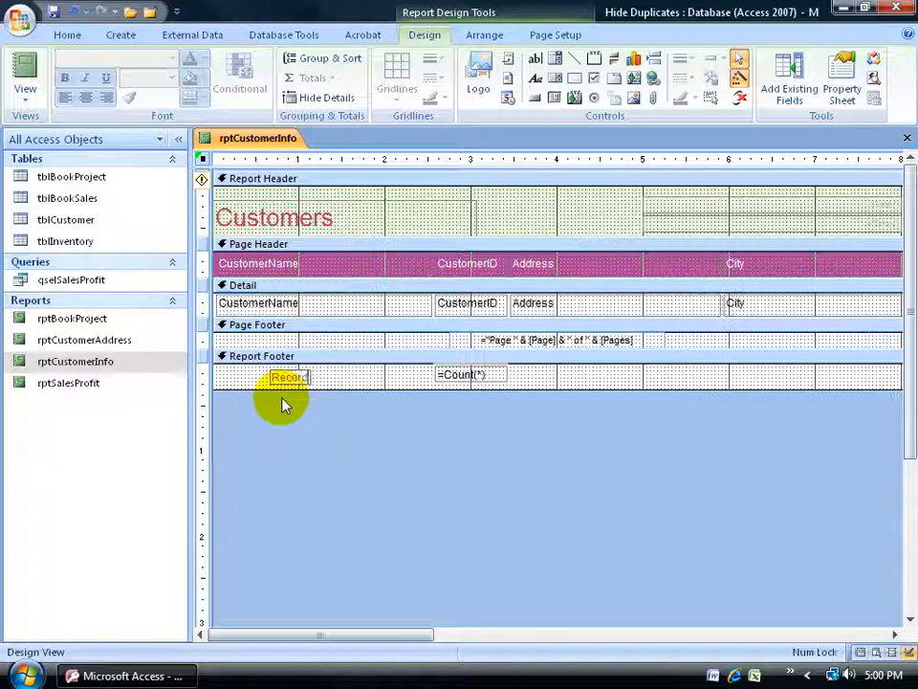
{"action": "type", "text": " Count"}
{"action": "key", "text": "Return"}
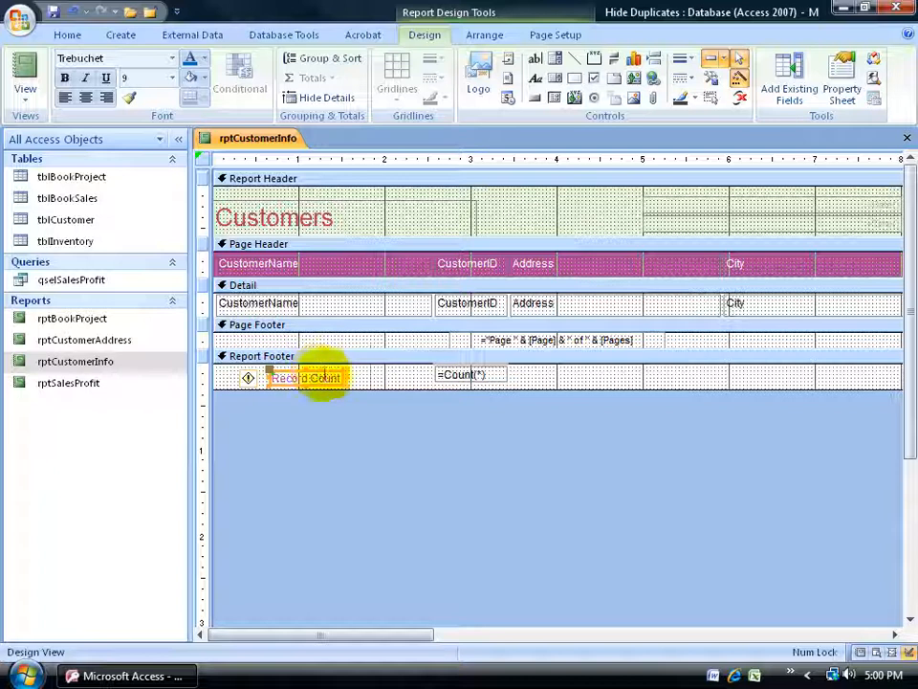
{"action": "left_click", "coordinate": [330, 374]}
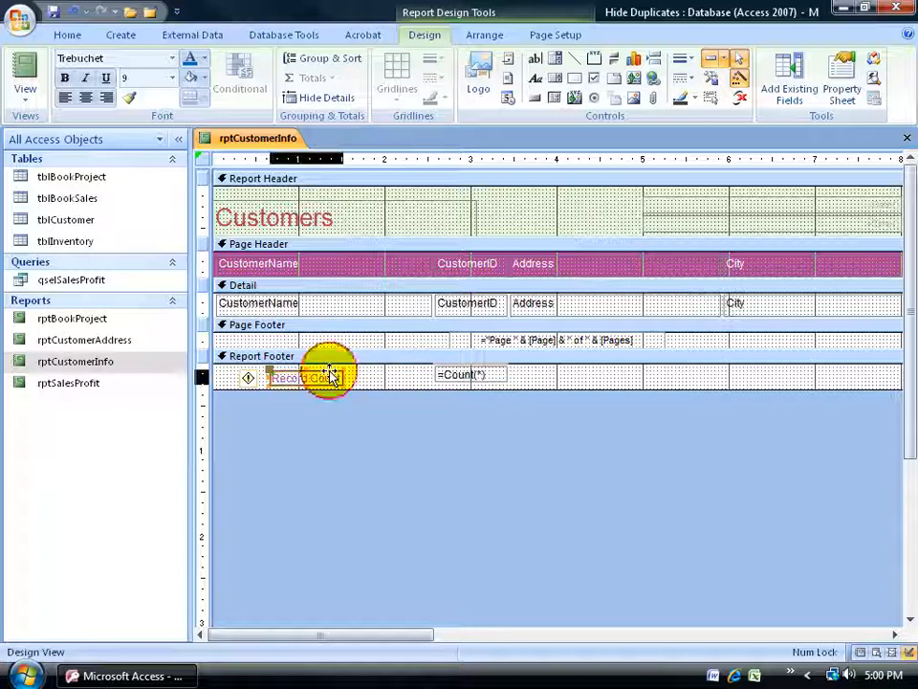
{"action": "left_click_drag", "start_coordinate": [330, 374], "coordinate": [412, 373]}
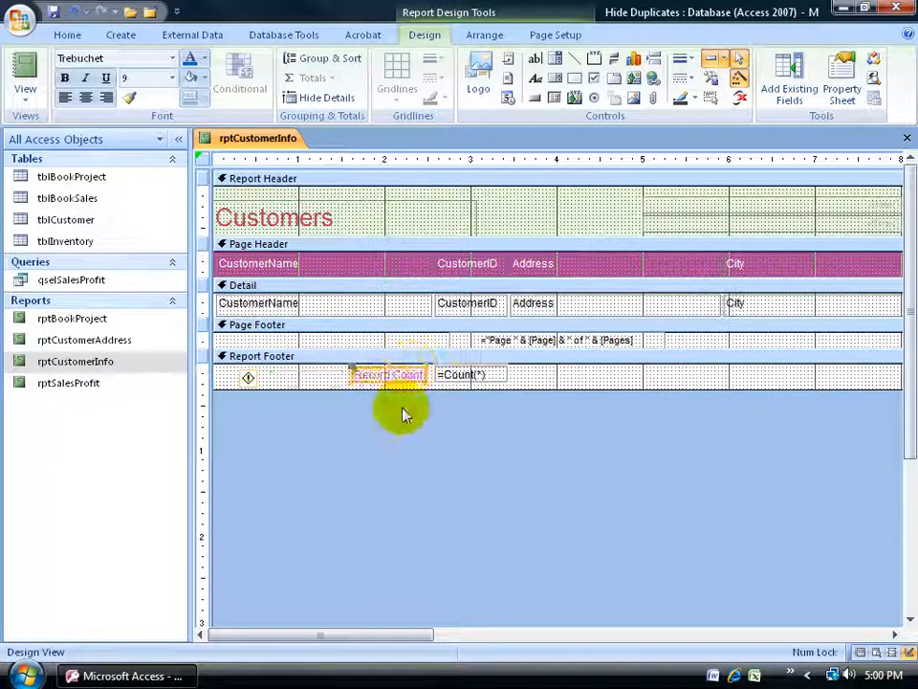
Nudge the Record Count label in the Report Footer slightly right, closer to the =Count(*) text box.
{"action": "key", "text": "ctrl+Right"}
{"action": "key", "text": "ctrl+Right"}
{"action": "key", "text": "ctrl+Right"}
{"action": "key", "text": "ctrl+Right"}
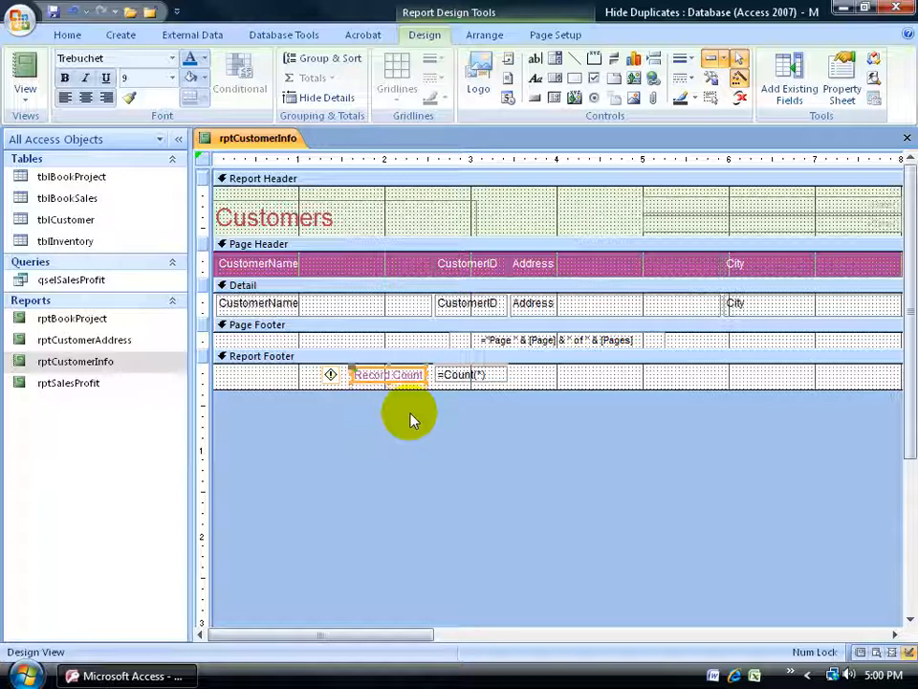
Switch rptCustomerInfo to Layout View and left-align the record count value below the CustomerID column.
{"action": "right_click", "coordinate": [260, 143]}
{"action": "left_click", "coordinate": [305, 238]}
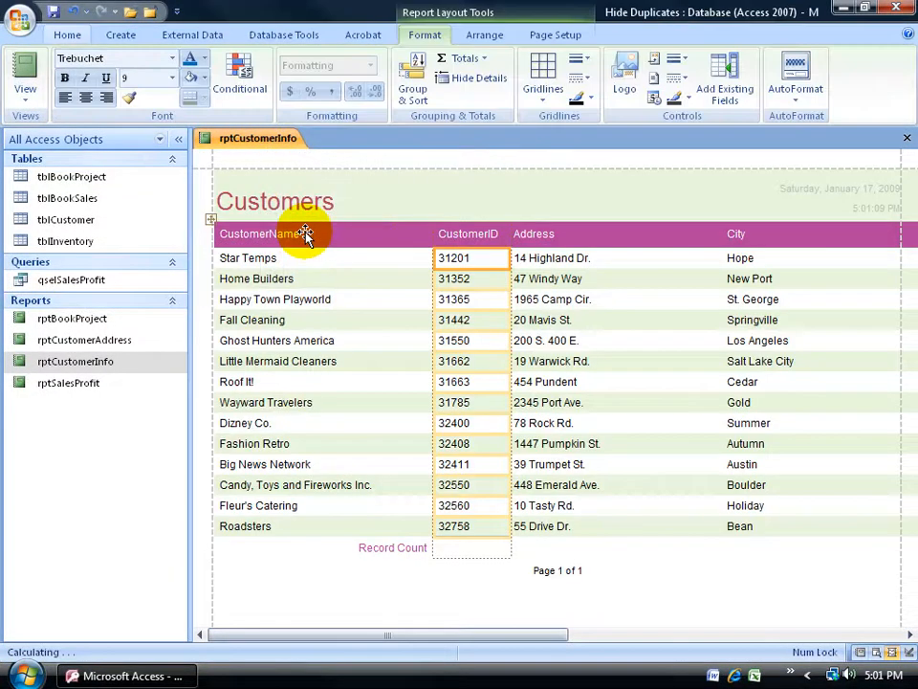
{"action": "left_click", "coordinate": [495, 551]}
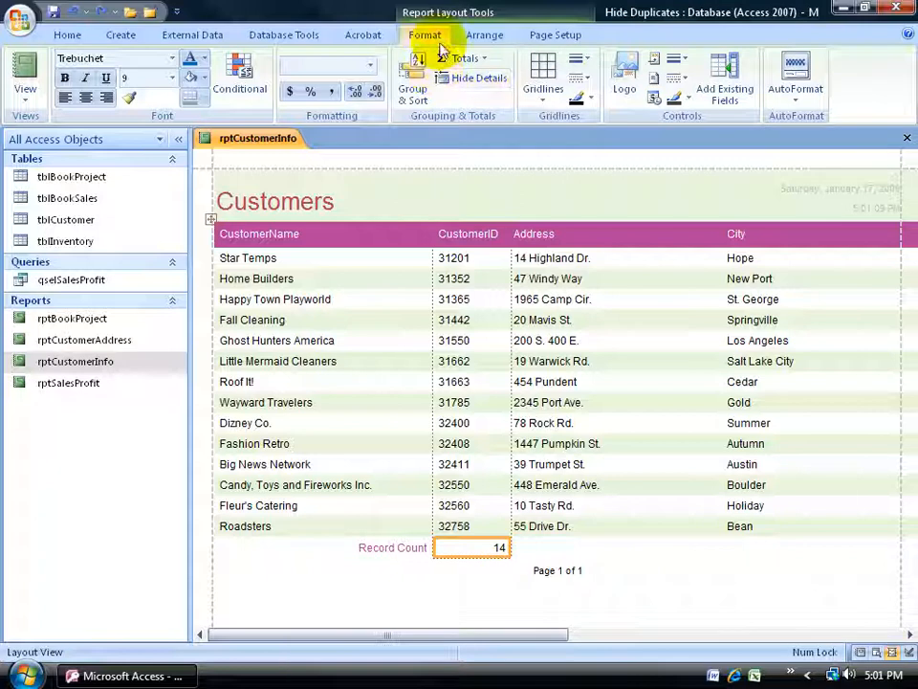
{"action": "left_click", "coordinate": [65, 98]}
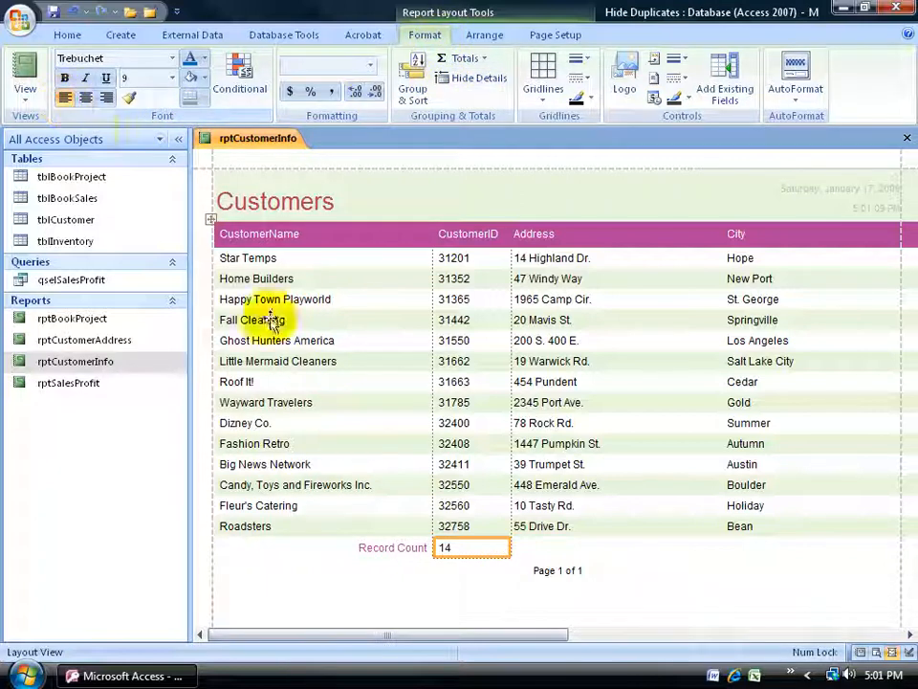
Try the Center setting for the record count text box's Text Align property and restore its left alignment.
{"action": "right_click", "coordinate": [470, 553]}
{"action": "left_click", "coordinate": [507, 536]}
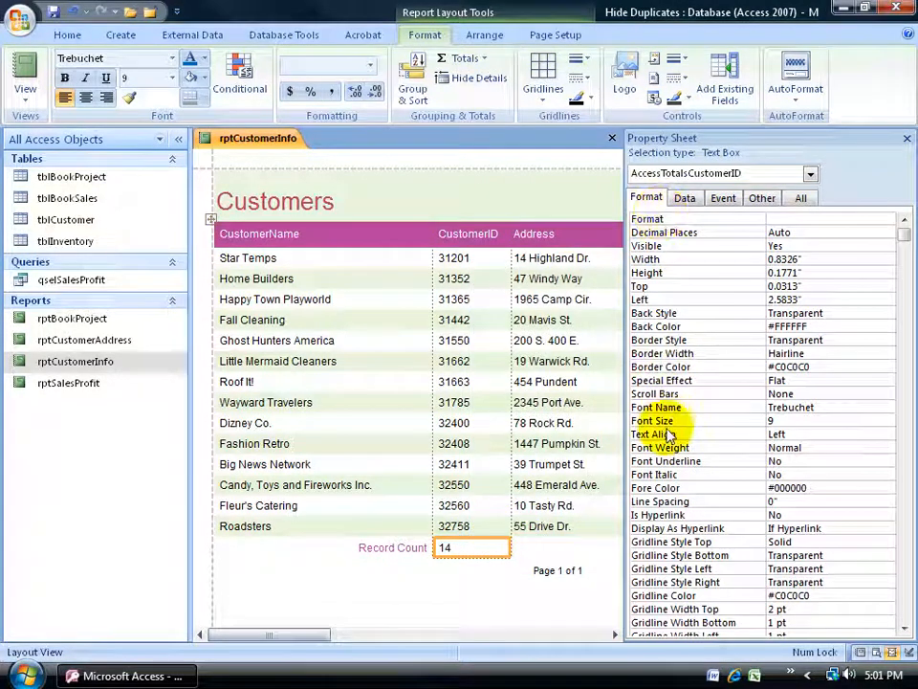
{"action": "left_click", "coordinate": [742, 435]}
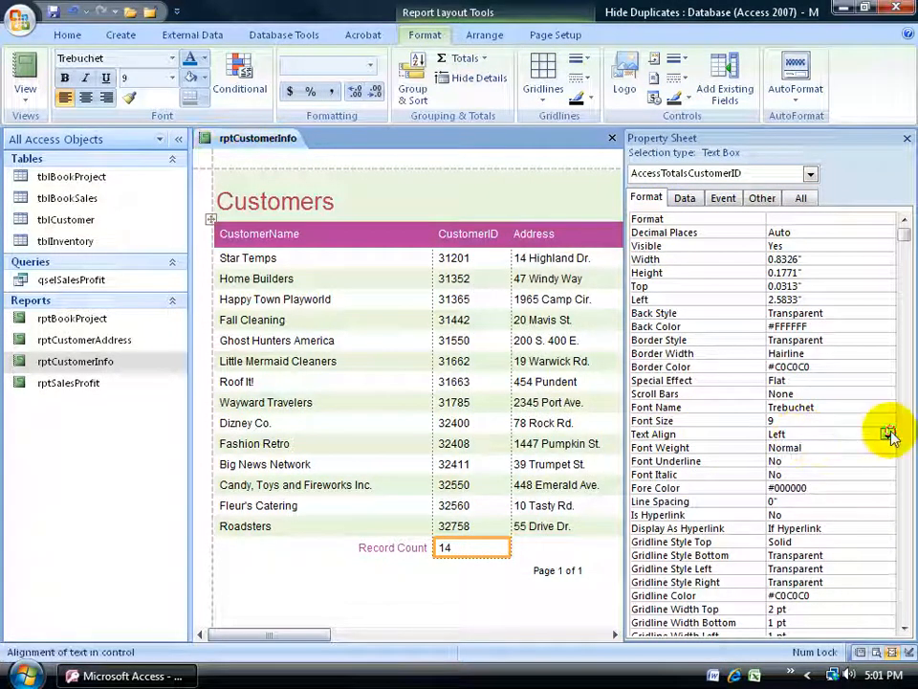
{"action": "left_click", "coordinate": [889, 435]}
{"action": "left_click", "coordinate": [868, 471]}
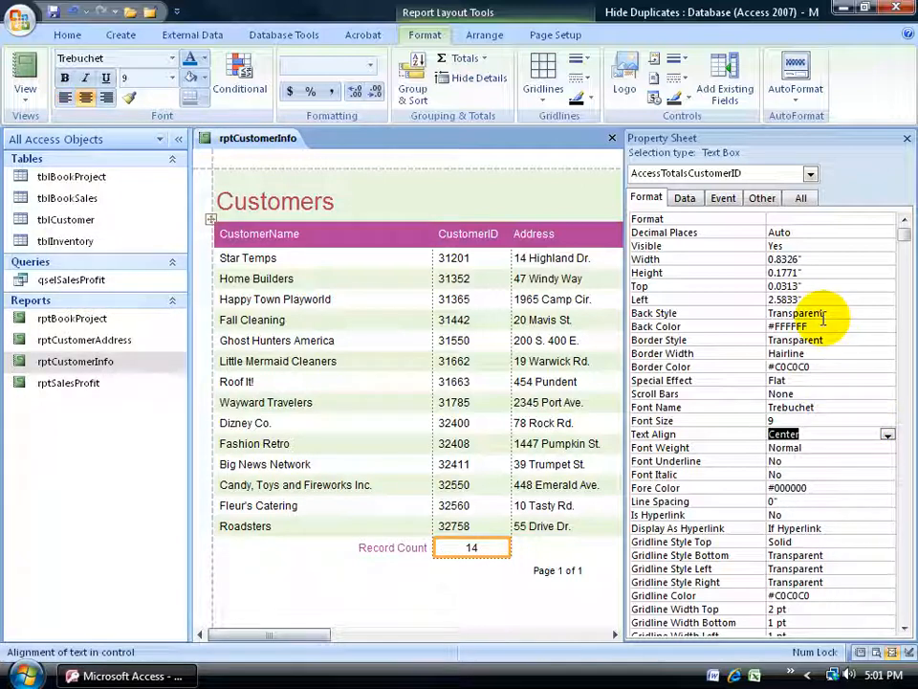
{"action": "left_click", "coordinate": [64, 98]}
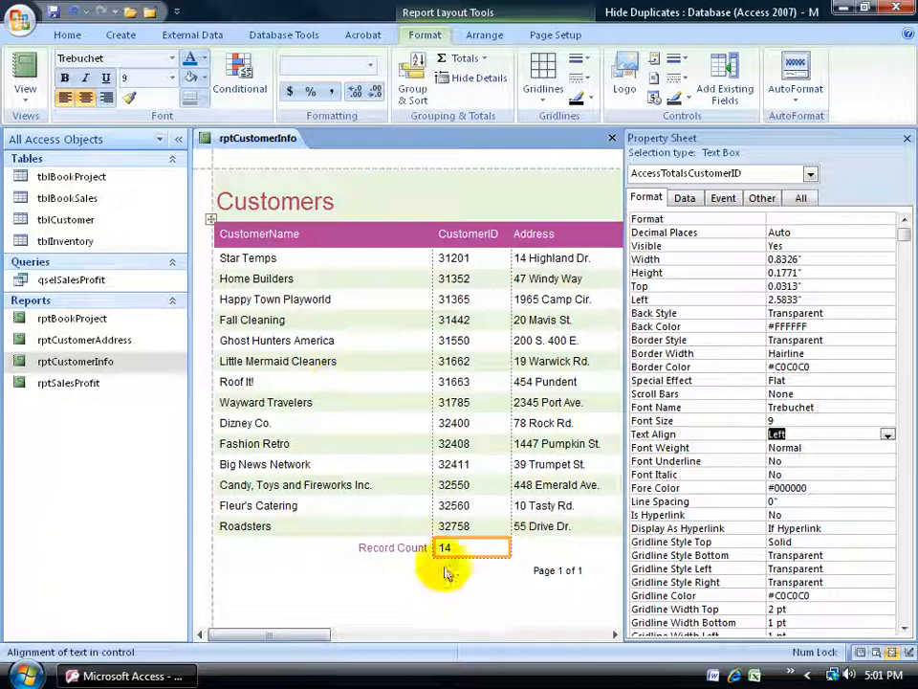
Set the Text Align property of the CustomerID column's text box to Center.
{"action": "left_click", "coordinate": [472, 322]}
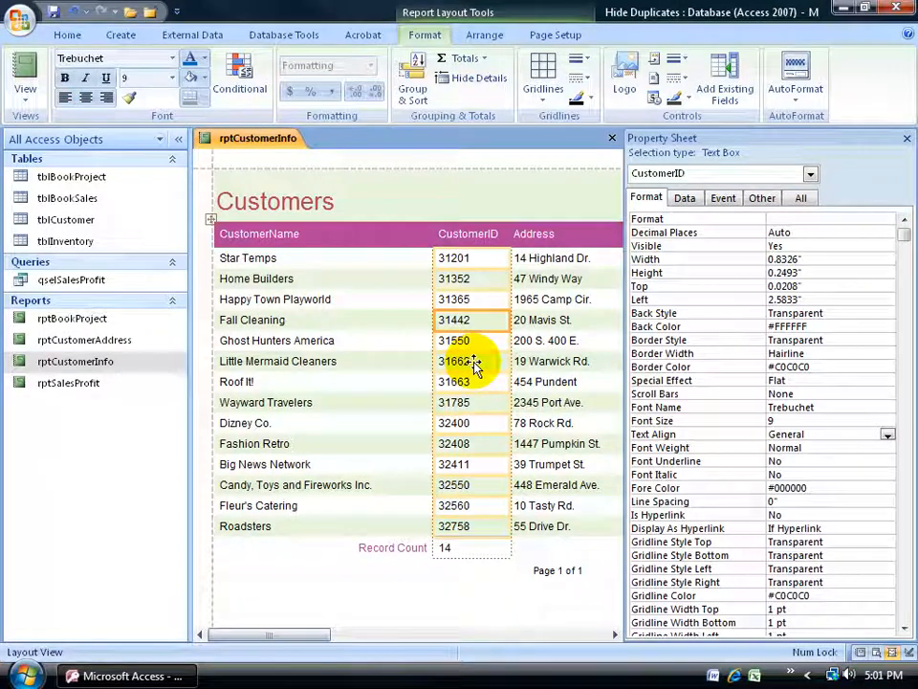
{"action": "left_click", "coordinate": [886, 434]}
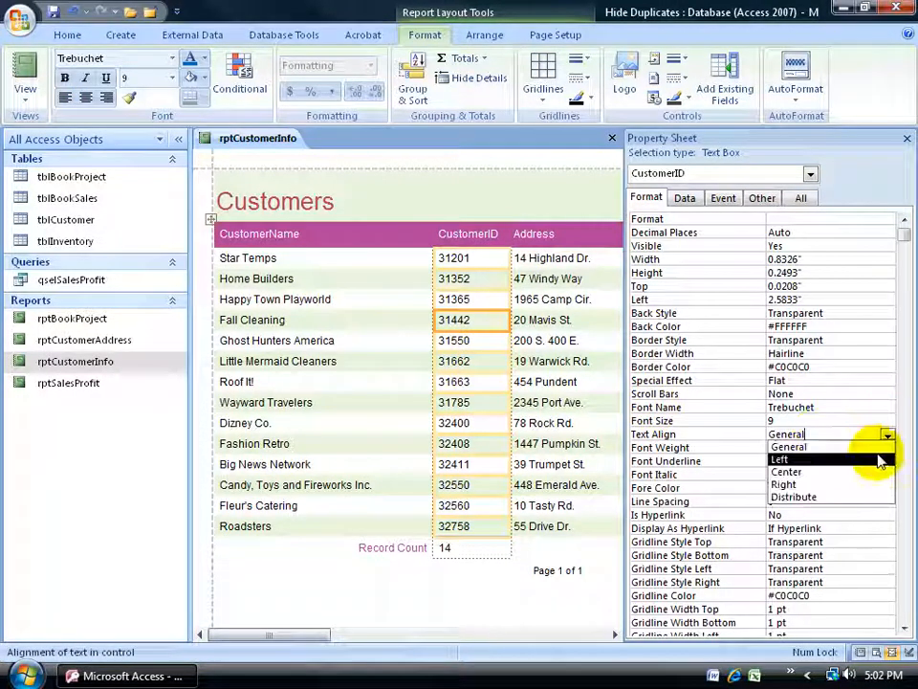
{"action": "left_click", "coordinate": [878, 472]}
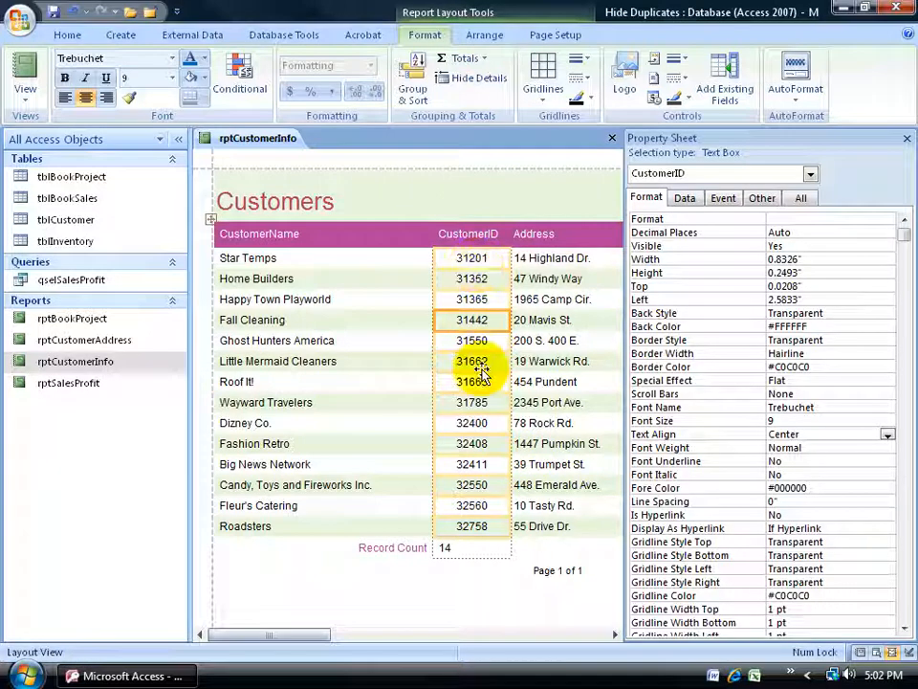
Try a light blue fill on the CustomerID column and undo it.
{"action": "left_click", "coordinate": [205, 78]}
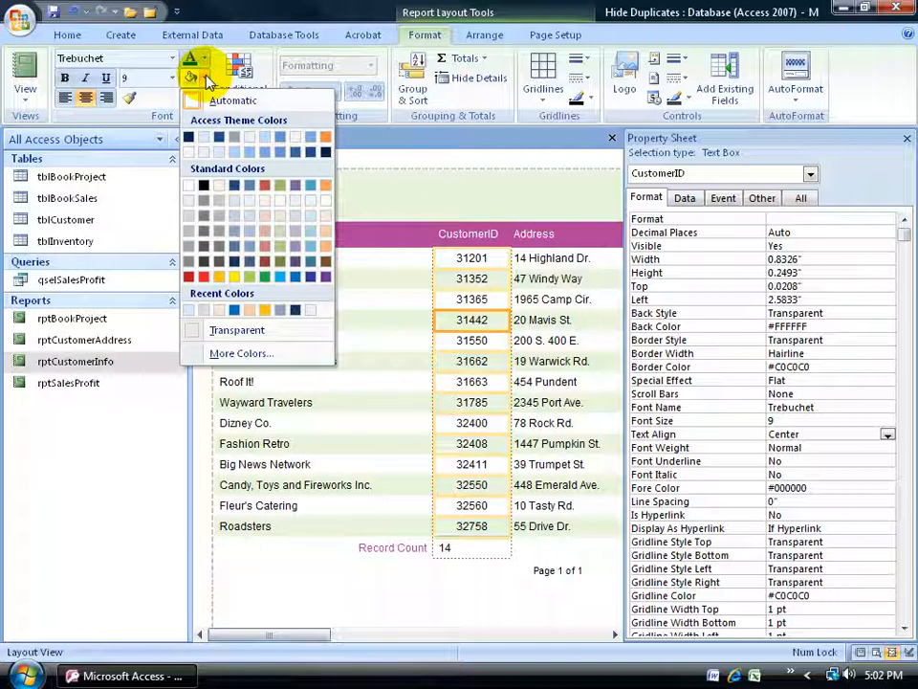
{"action": "left_click", "coordinate": [219, 151]}
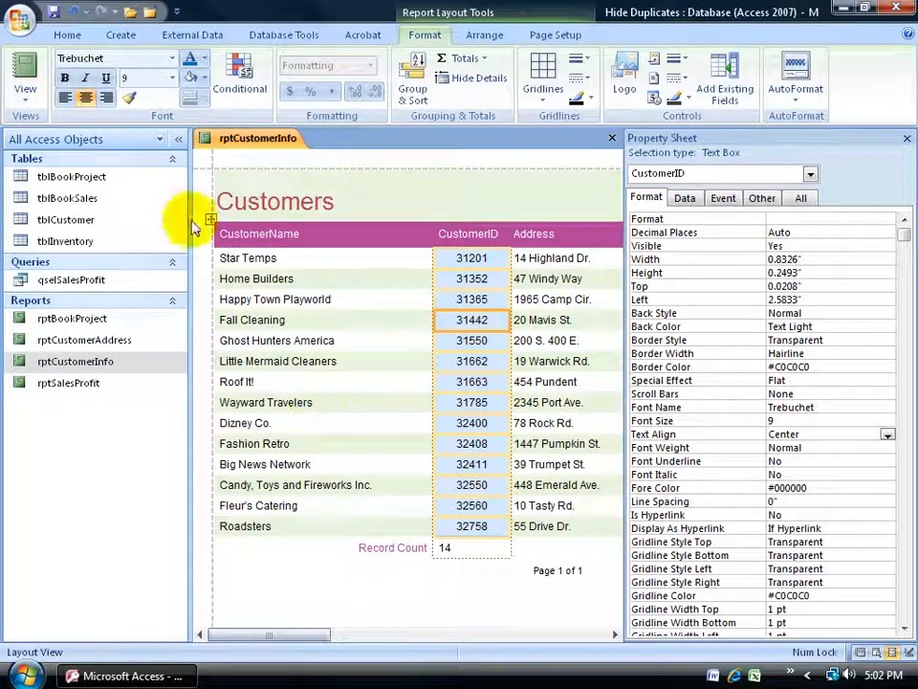
{"action": "left_click", "coordinate": [70, 12]}
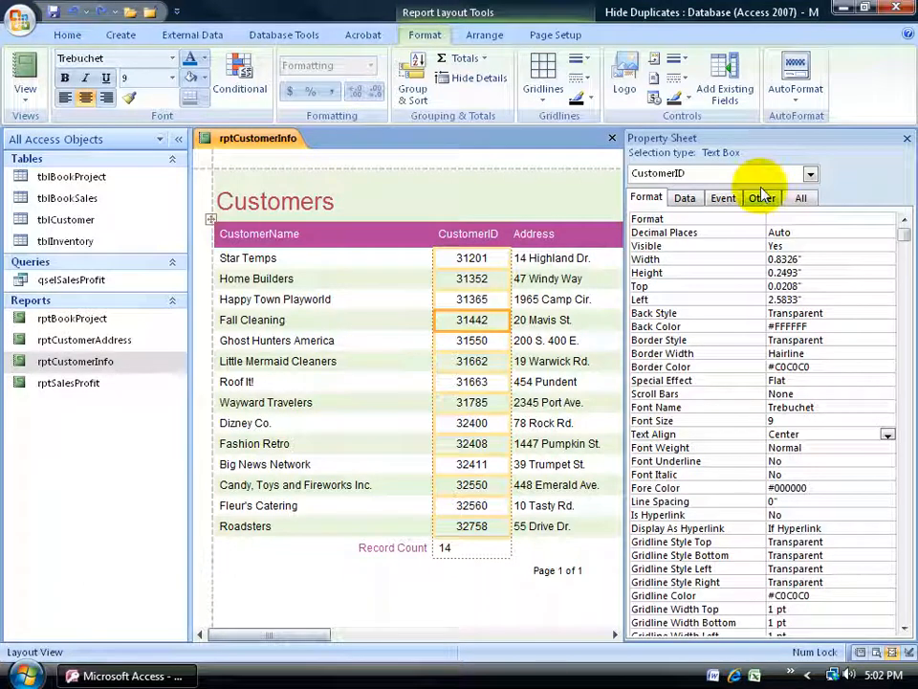
Close the property sheet and look through the AutoFormat styles without applying one.
{"action": "left_click", "coordinate": [906, 139]}
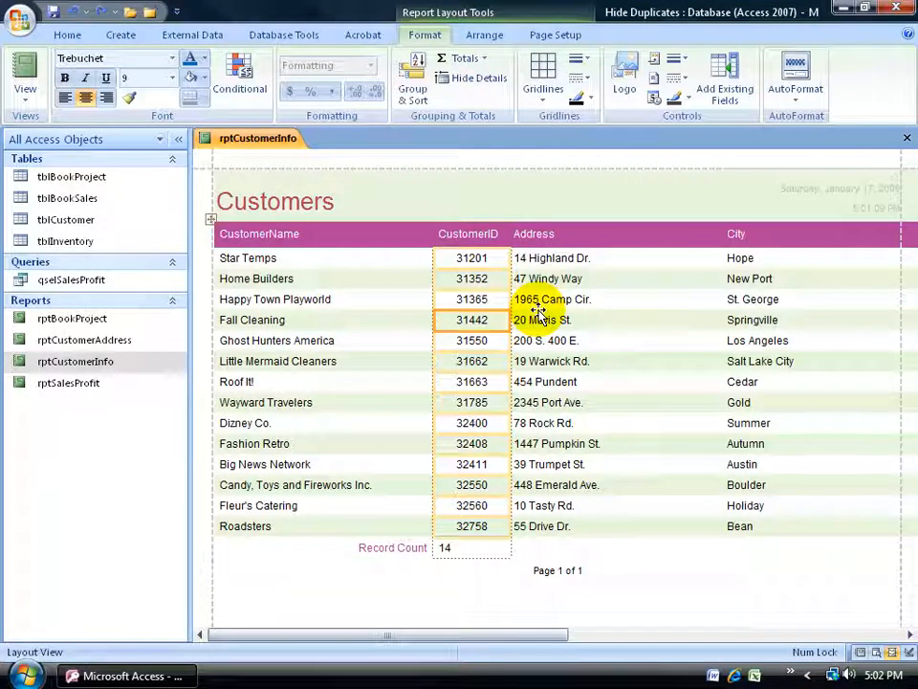
{"action": "left_click", "coordinate": [800, 106]}
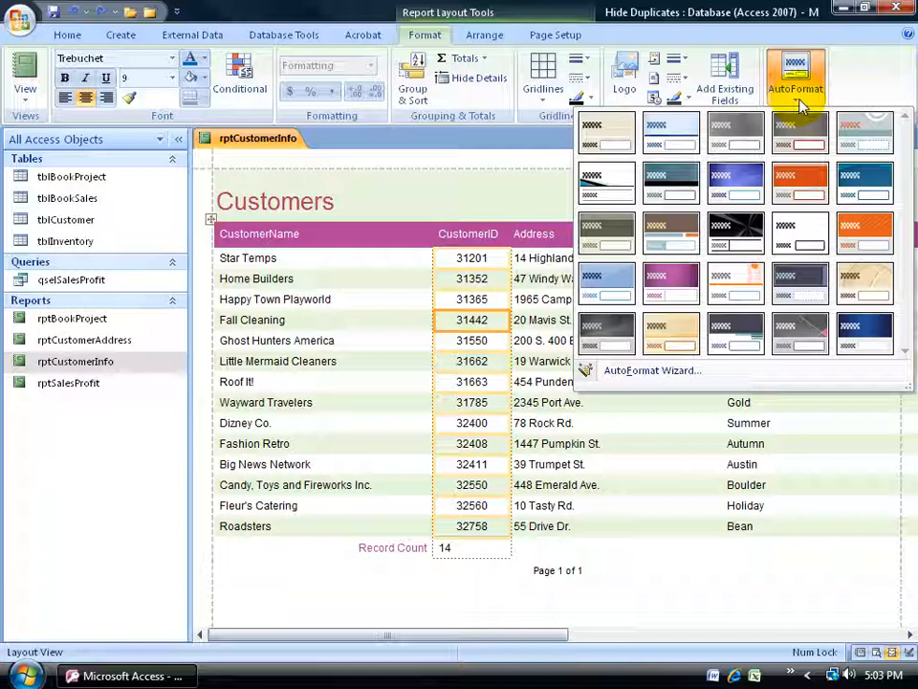
{"action": "left_click", "coordinate": [409, 212]}
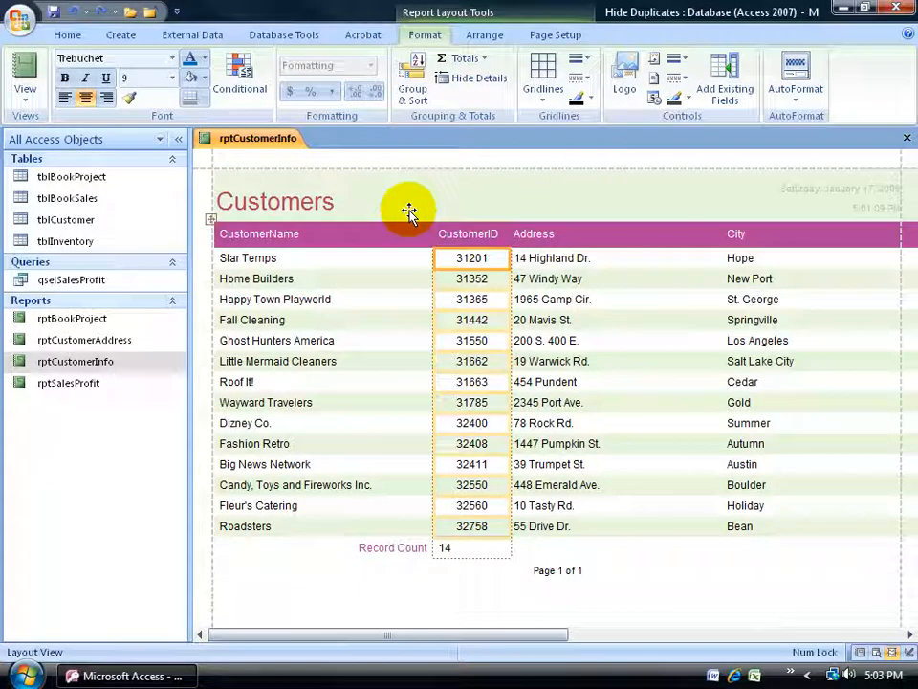
Select the report's detail rows and set their alternate fill color to a light blue-gray.
{"action": "left_click", "coordinate": [374, 278]}
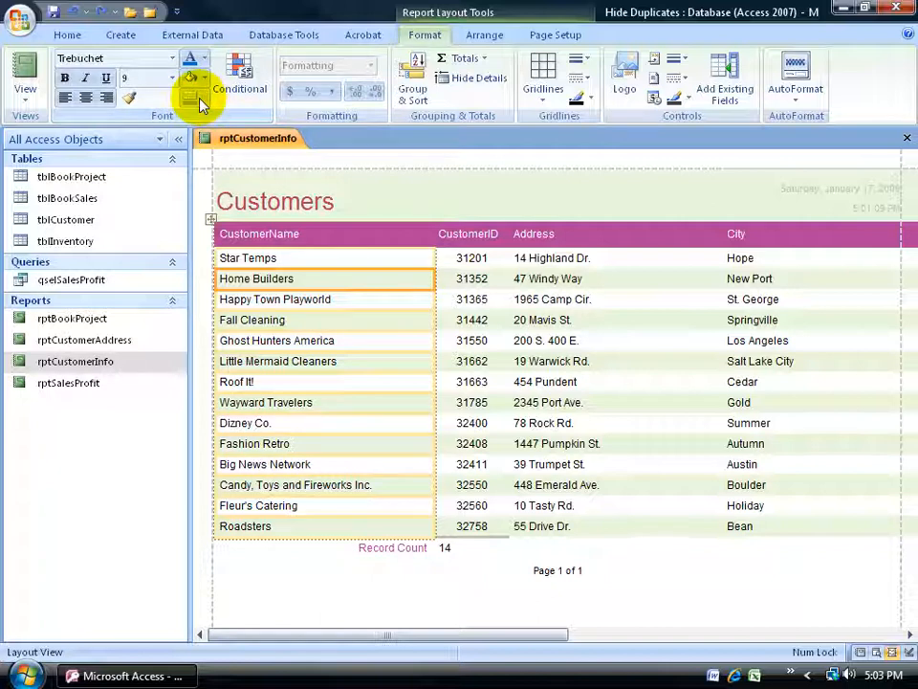
{"action": "left_click", "coordinate": [195, 267]}
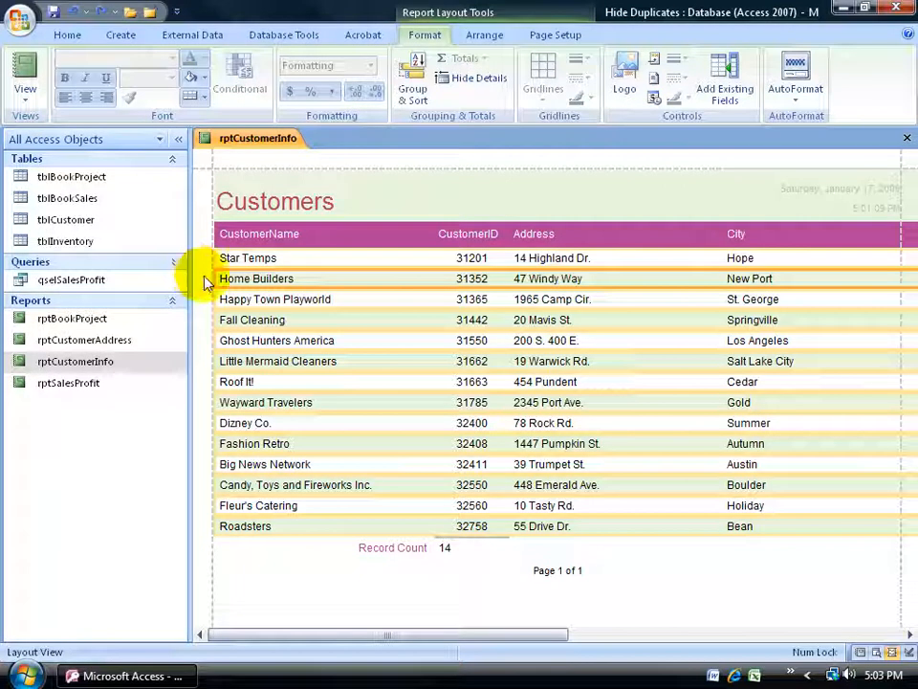
{"action": "left_click", "coordinate": [375, 302]}
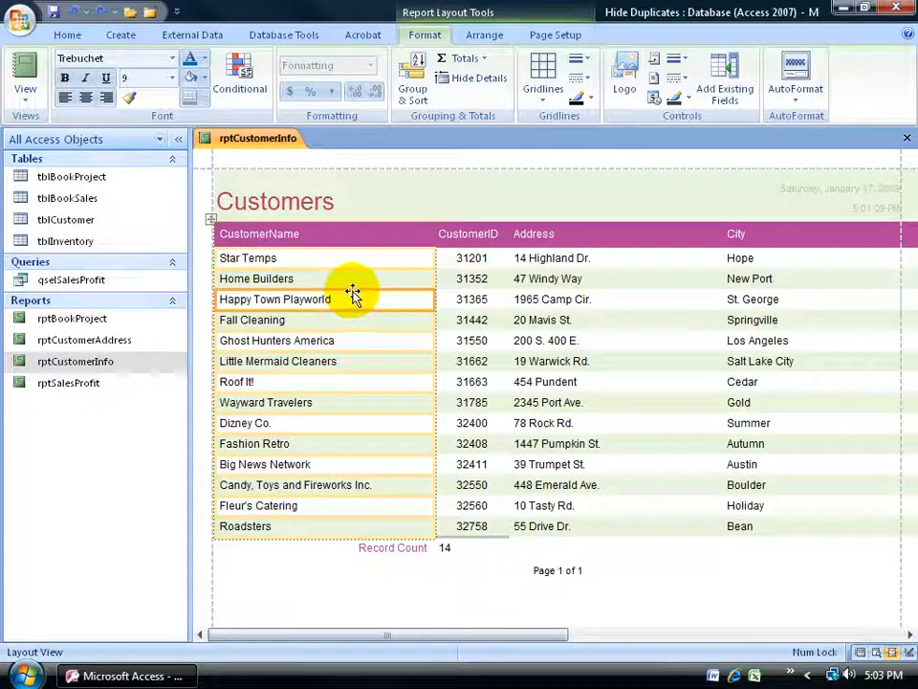
{"action": "left_click", "coordinate": [354, 292]}
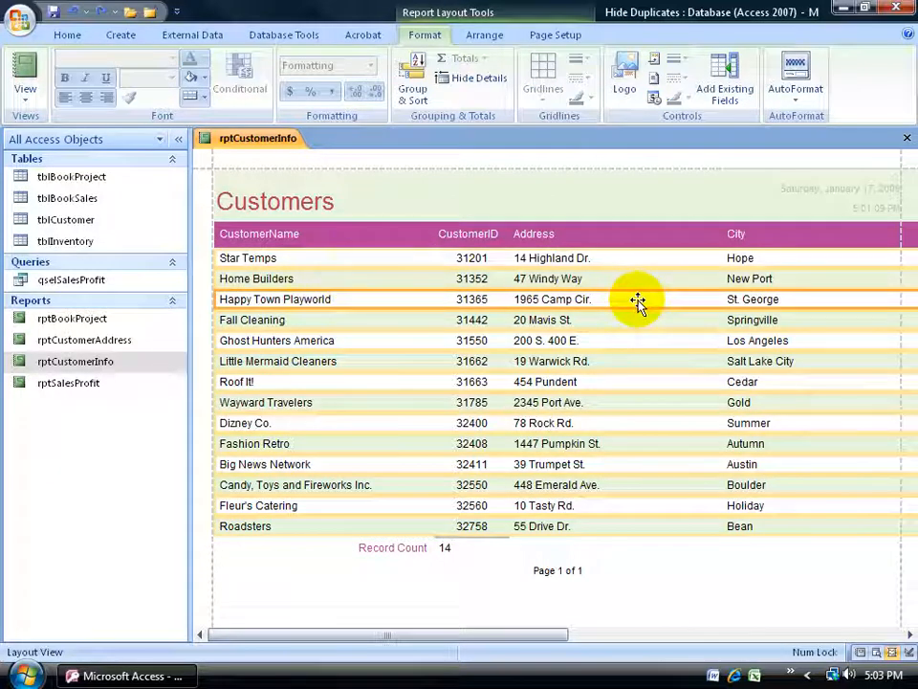
{"action": "left_click", "coordinate": [206, 102]}
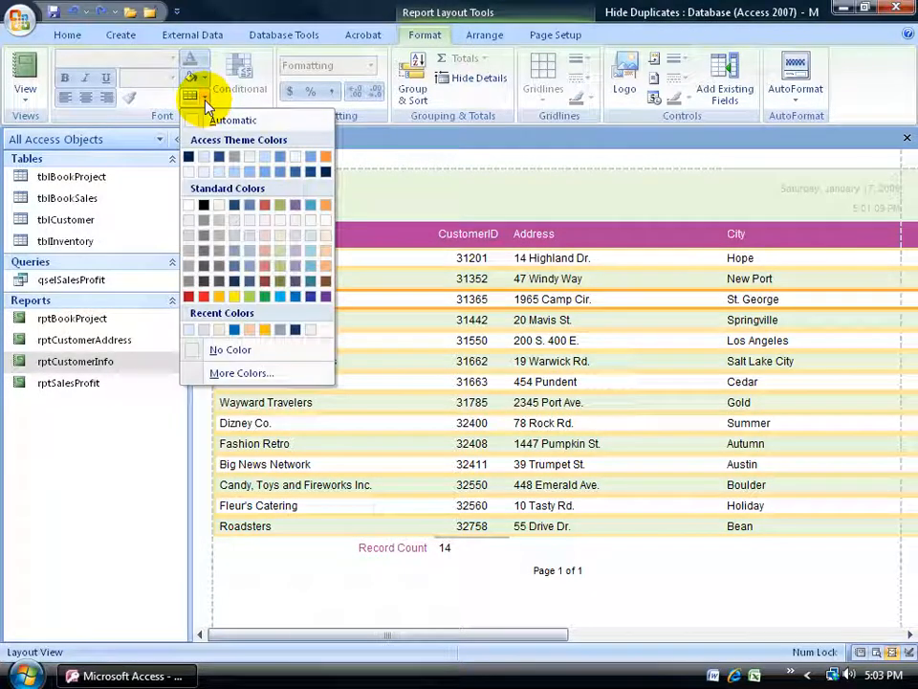
{"action": "left_click", "coordinate": [251, 237]}
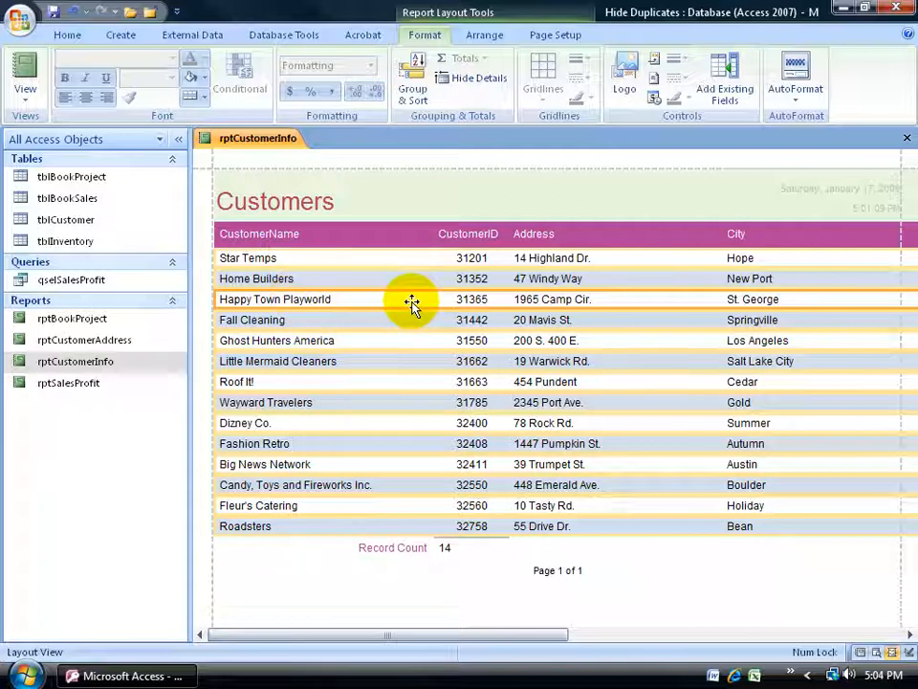
Create a conditional formatting rule for the CustomerID column with field values between 31200 and 31700.
{"action": "left_click", "coordinate": [470, 278]}
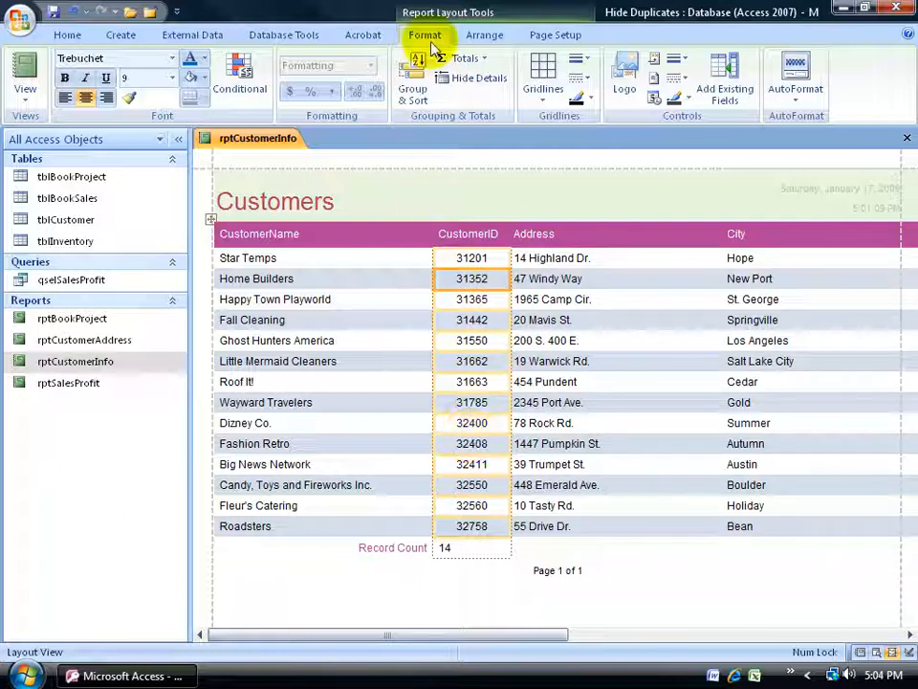
{"action": "left_click", "coordinate": [237, 80]}
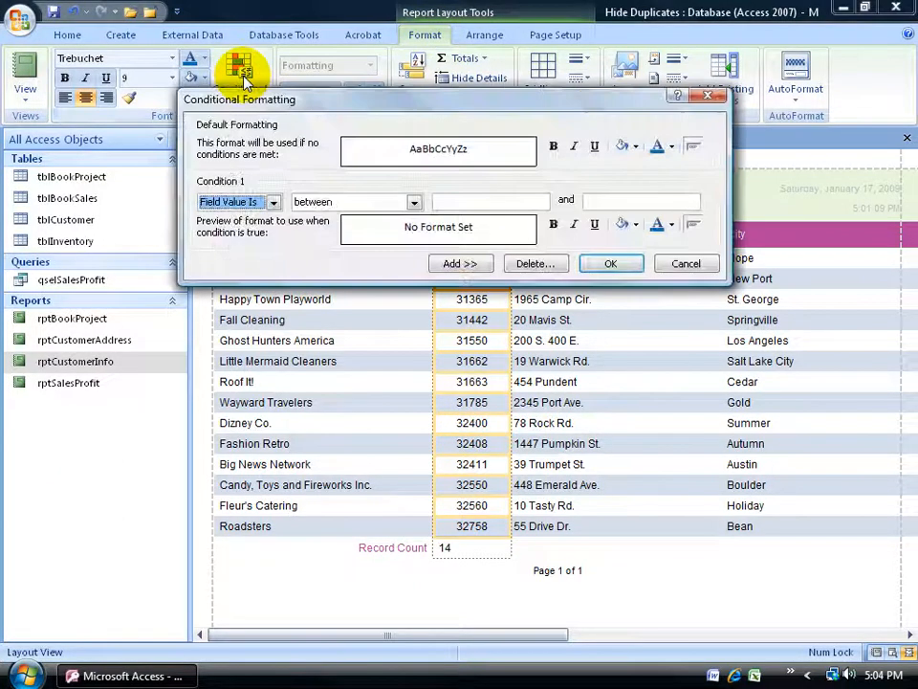
{"action": "left_click", "coordinate": [414, 202]}
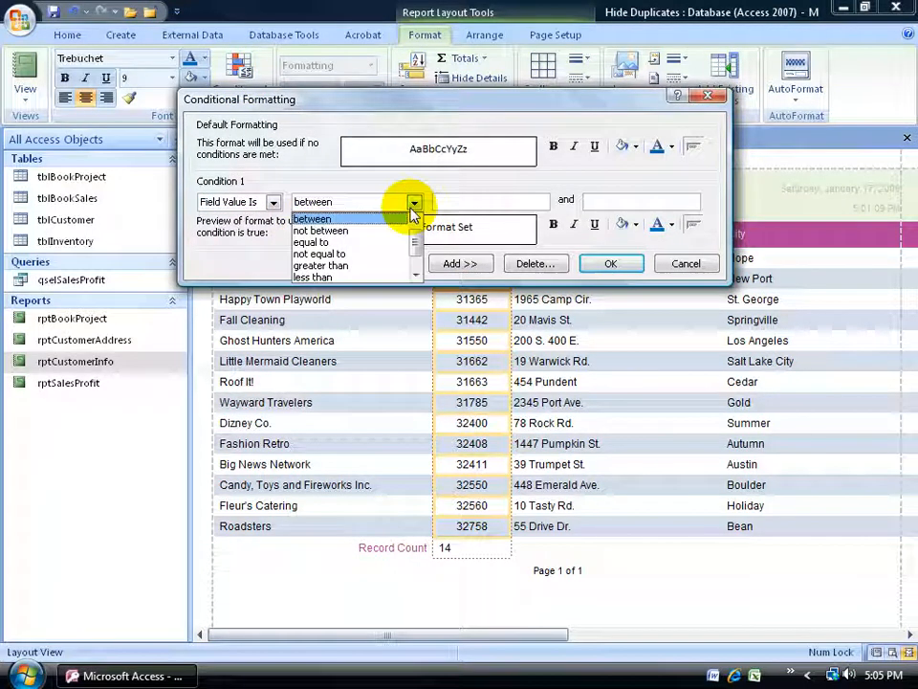
{"action": "left_click", "coordinate": [368, 219]}
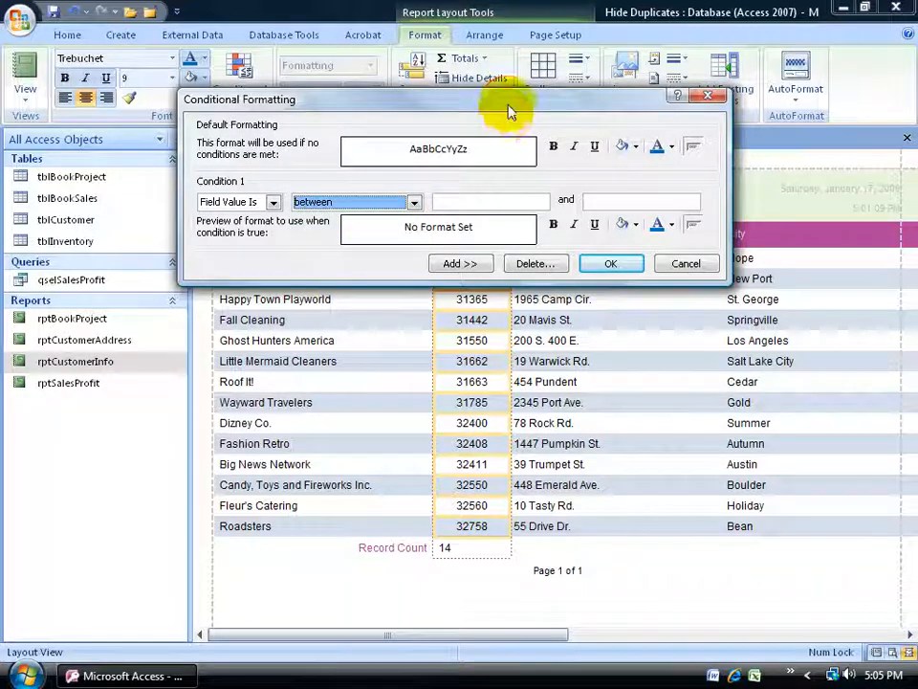
{"action": "left_click_drag", "start_coordinate": [510, 112], "coordinate": [530, 382]}
{"action": "left_click", "coordinate": [517, 475]}
{"action": "type", "text": "31200"}
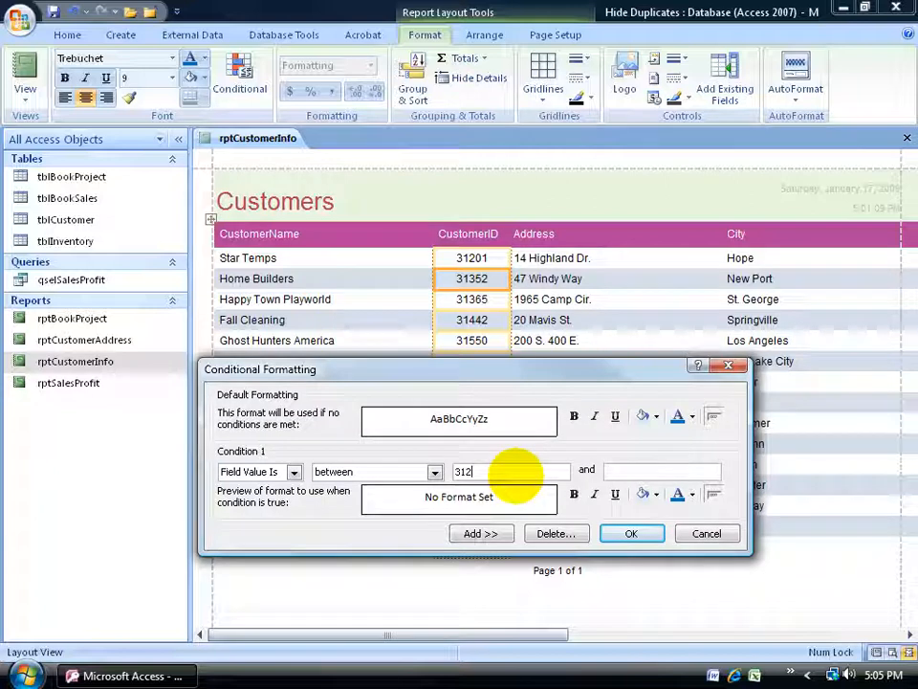
{"action": "left_click", "coordinate": [628, 473]}
{"action": "type", "text": "31700"}
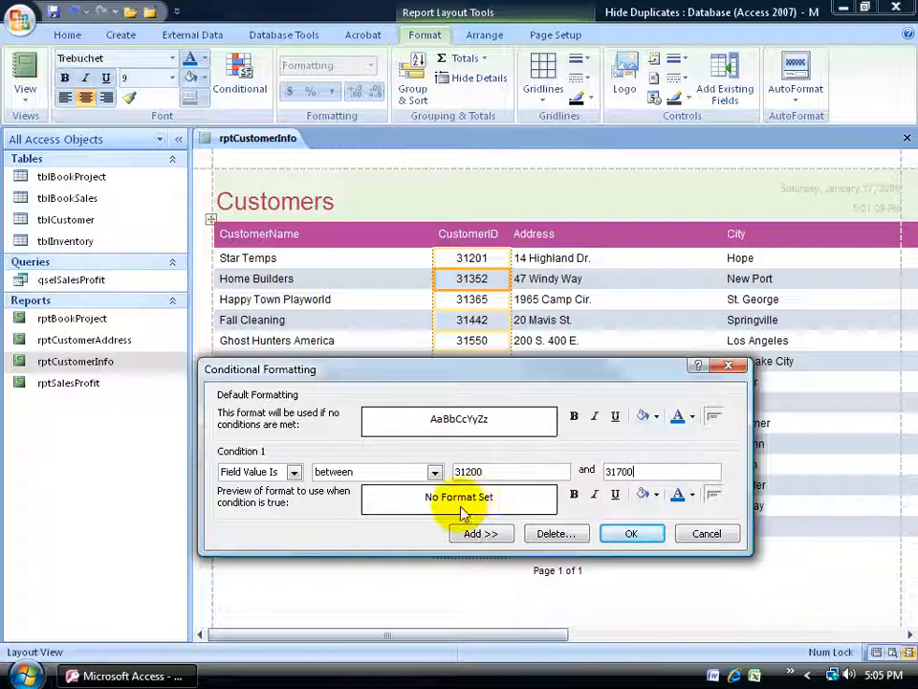
Format values meeting the condition as bold, italic and underlined with a light green fill, and apply the conditional formatting.
{"action": "left_click", "coordinate": [574, 496]}
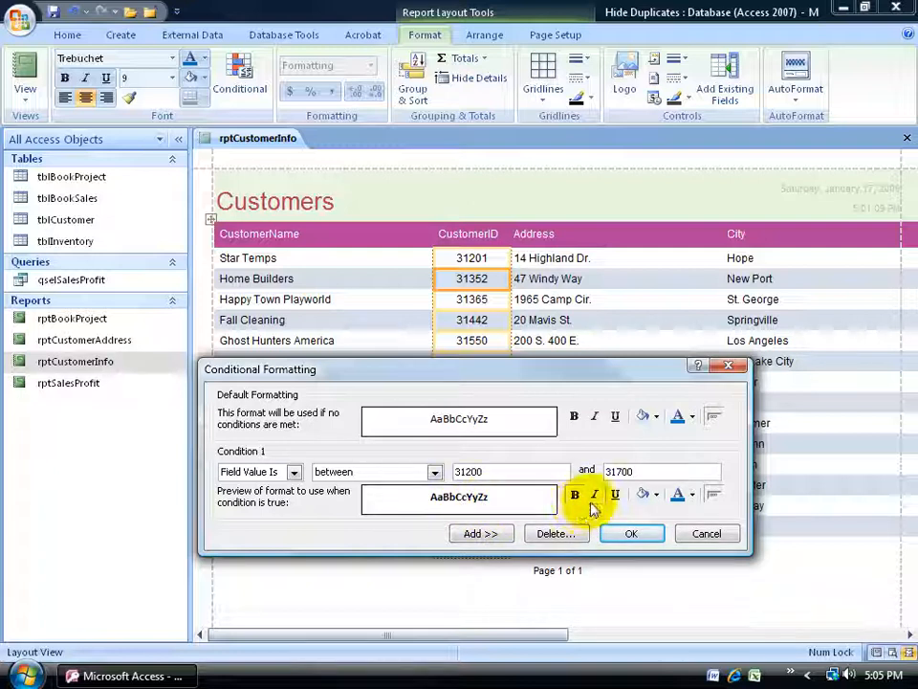
{"action": "left_click", "coordinate": [594, 495]}
{"action": "left_click", "coordinate": [615, 494]}
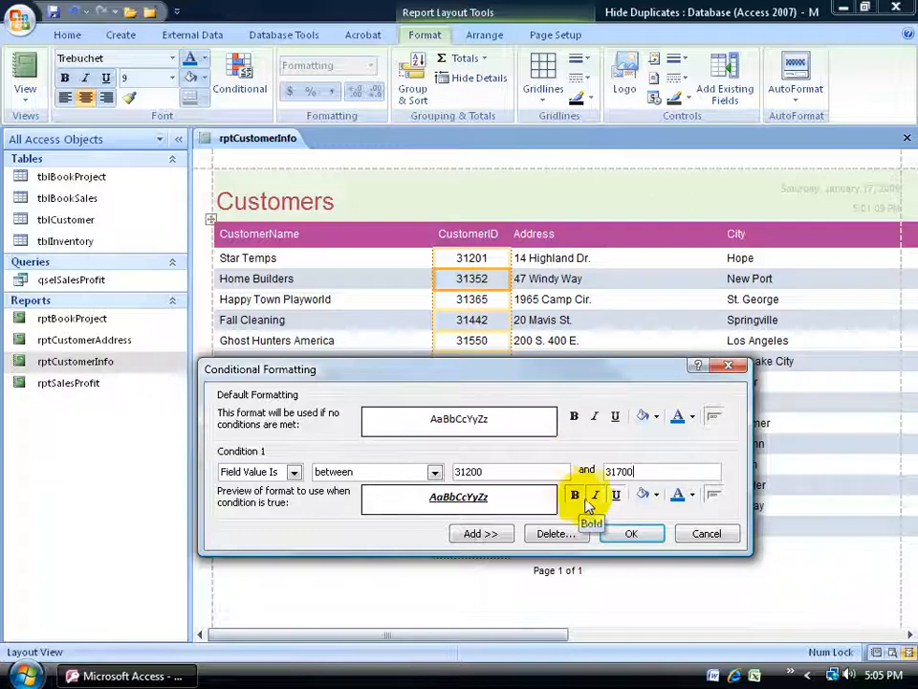
{"action": "left_click", "coordinate": [656, 497]}
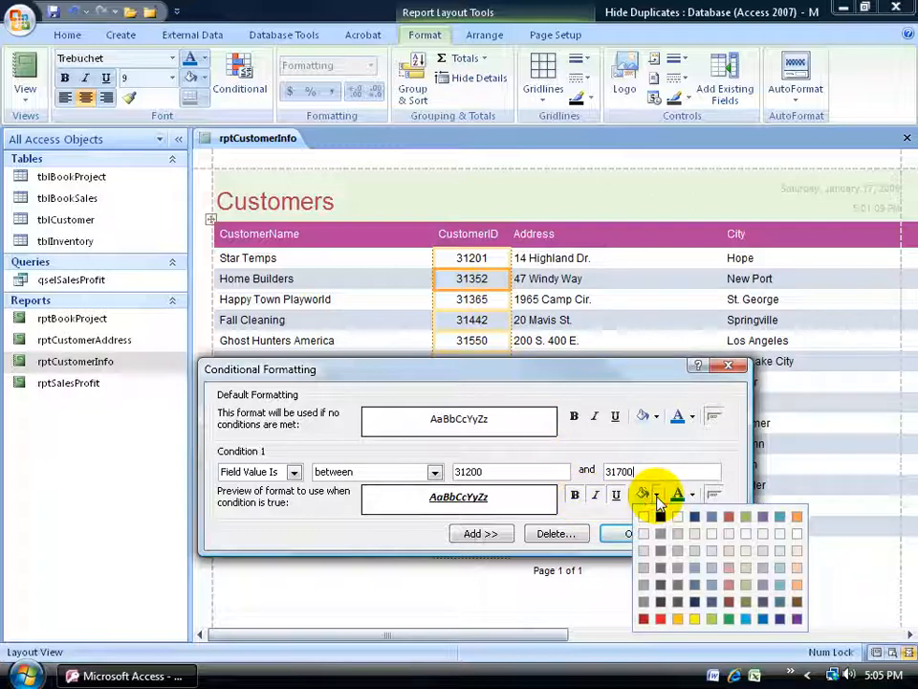
{"action": "left_click", "coordinate": [709, 618]}
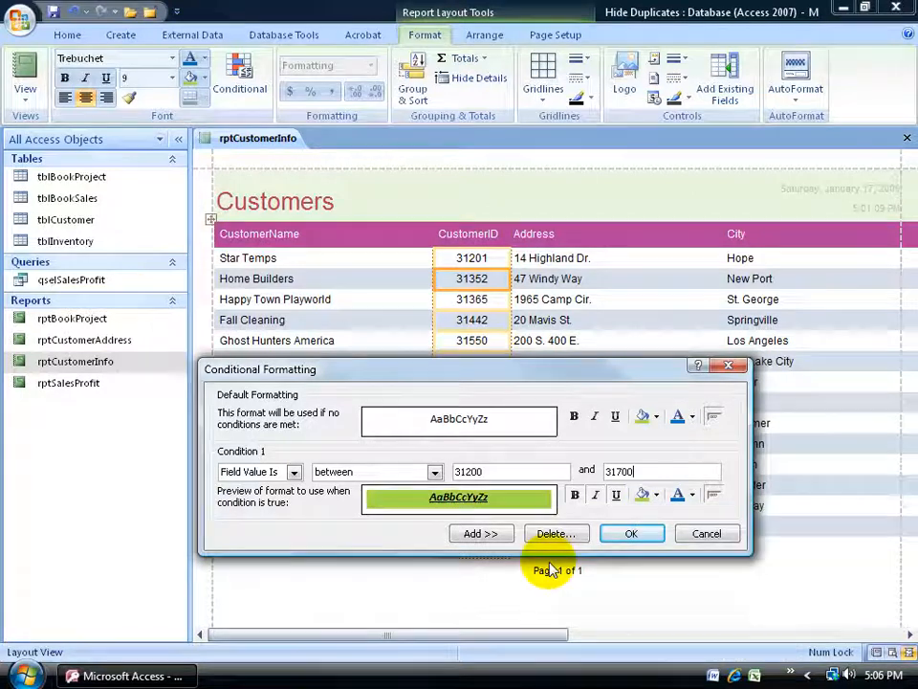
{"action": "left_click", "coordinate": [628, 533]}
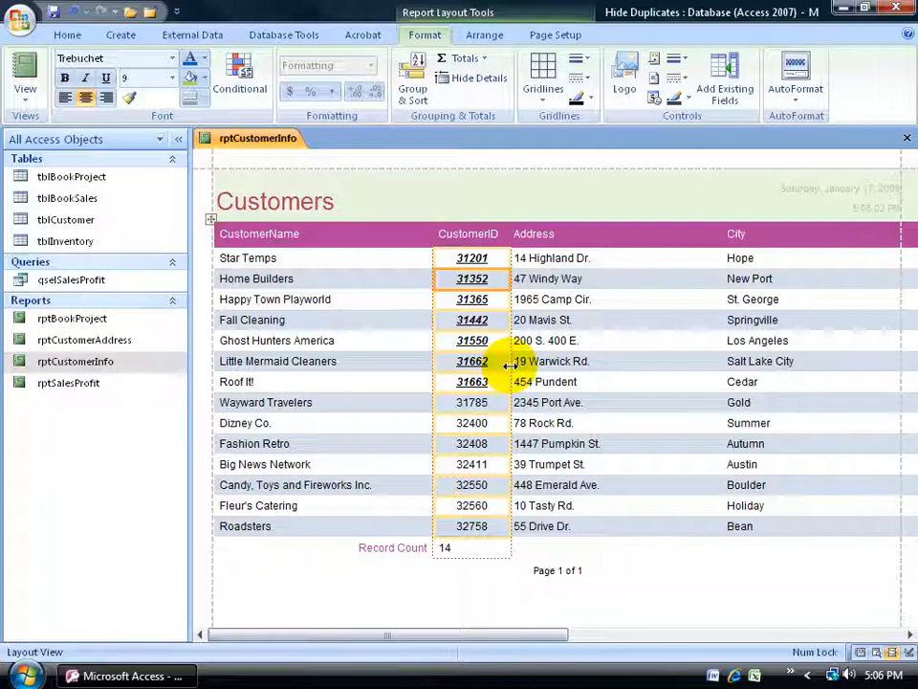
Inspect the formatted report in Report View and Print Preview, and return to Layout View.
{"action": "right_click", "coordinate": [254, 140]}
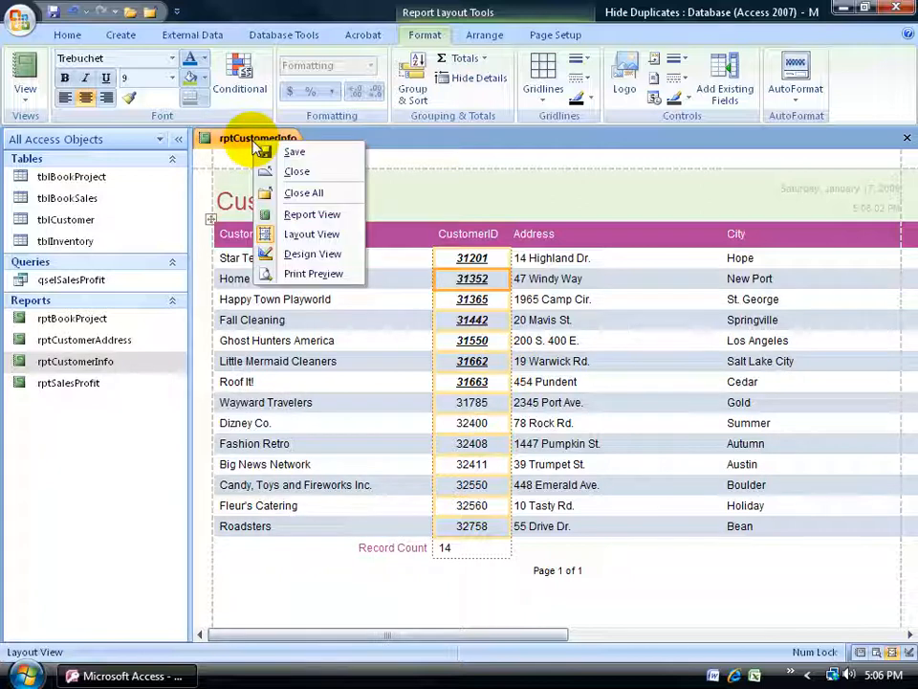
{"action": "left_click", "coordinate": [298, 214]}
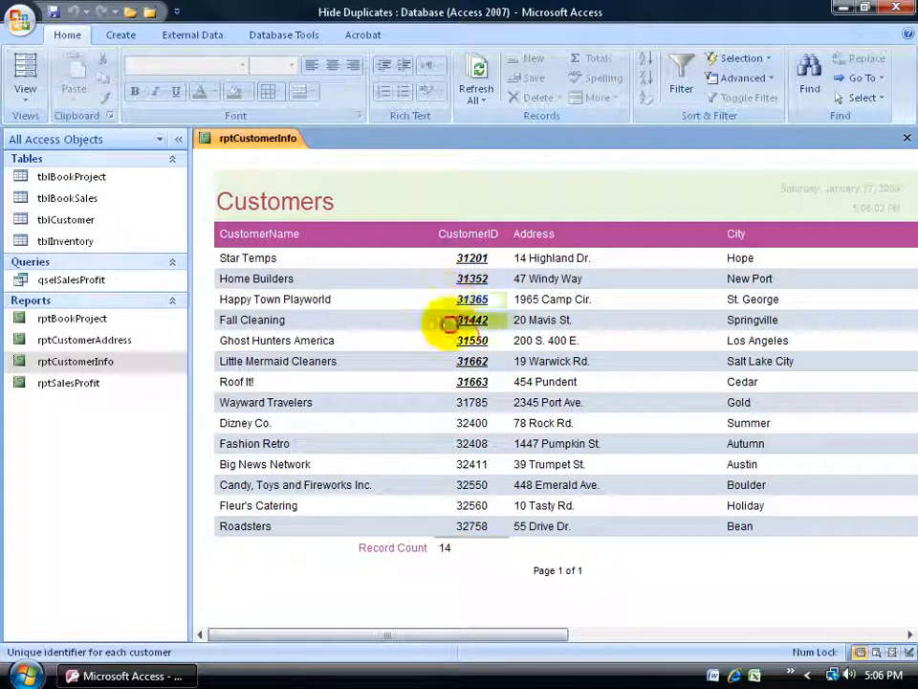
{"action": "left_click", "coordinate": [455, 423]}
{"action": "right_click", "coordinate": [250, 140]}
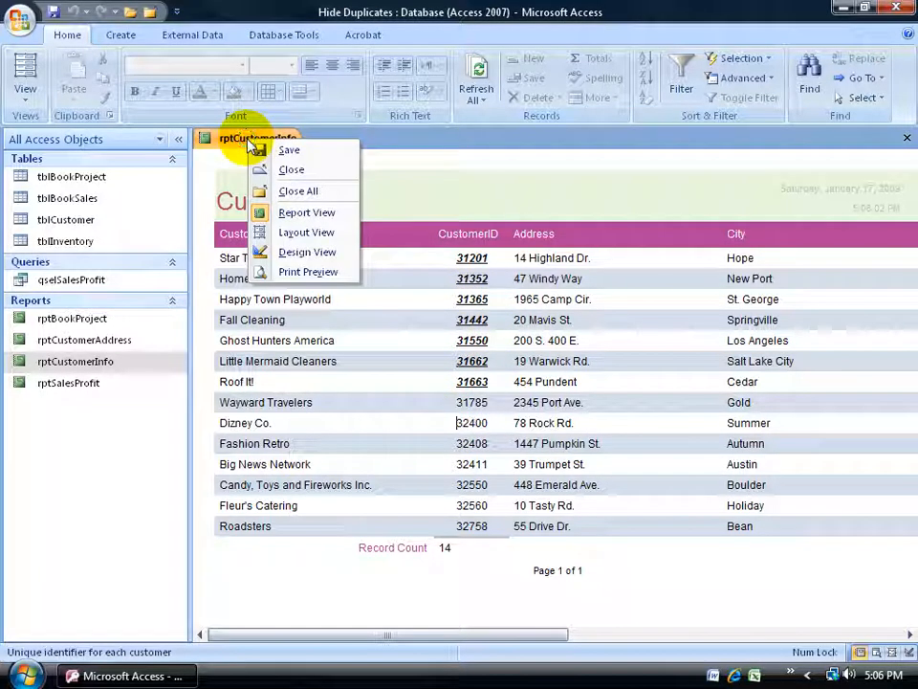
{"action": "left_click", "coordinate": [315, 273]}
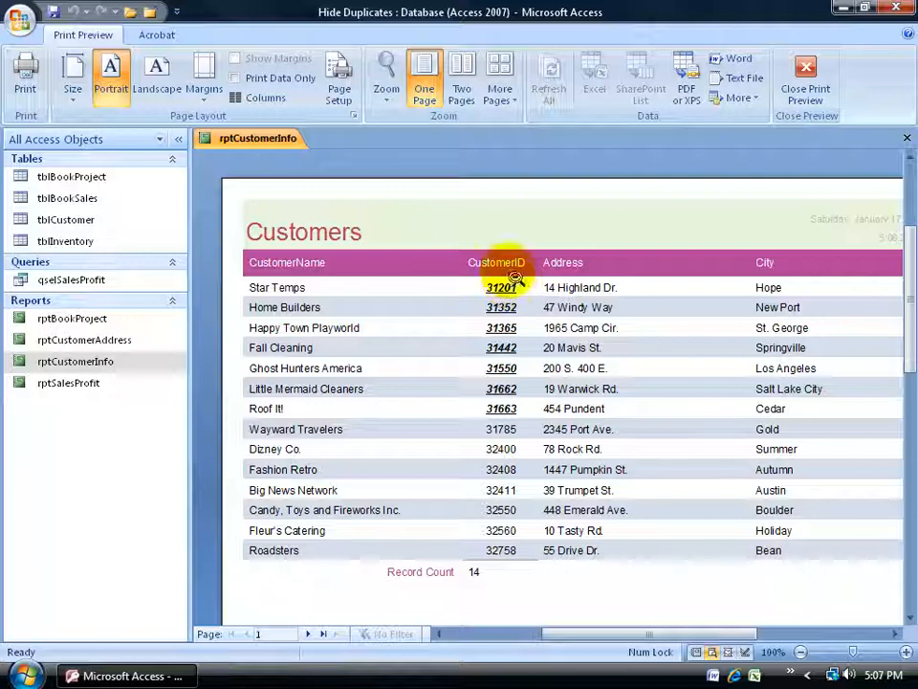
{"action": "right_click", "coordinate": [253, 139]}
{"action": "left_click", "coordinate": [298, 231]}
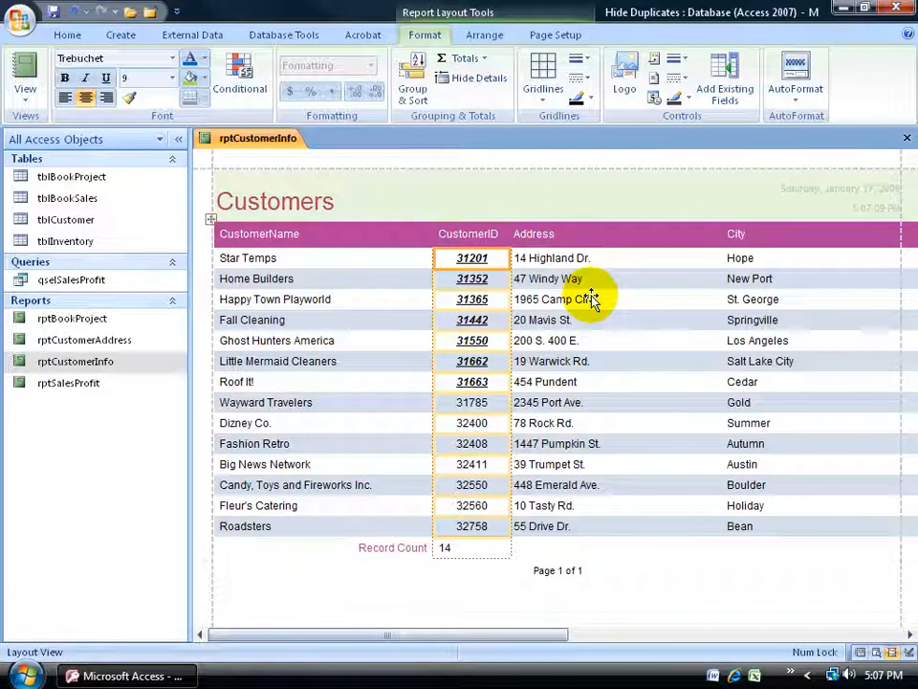
Select the Salesperson column in the report's detail rows and open its properties.
{"action": "left_click_drag", "start_coordinate": [467, 631], "coordinate": [806, 651]}
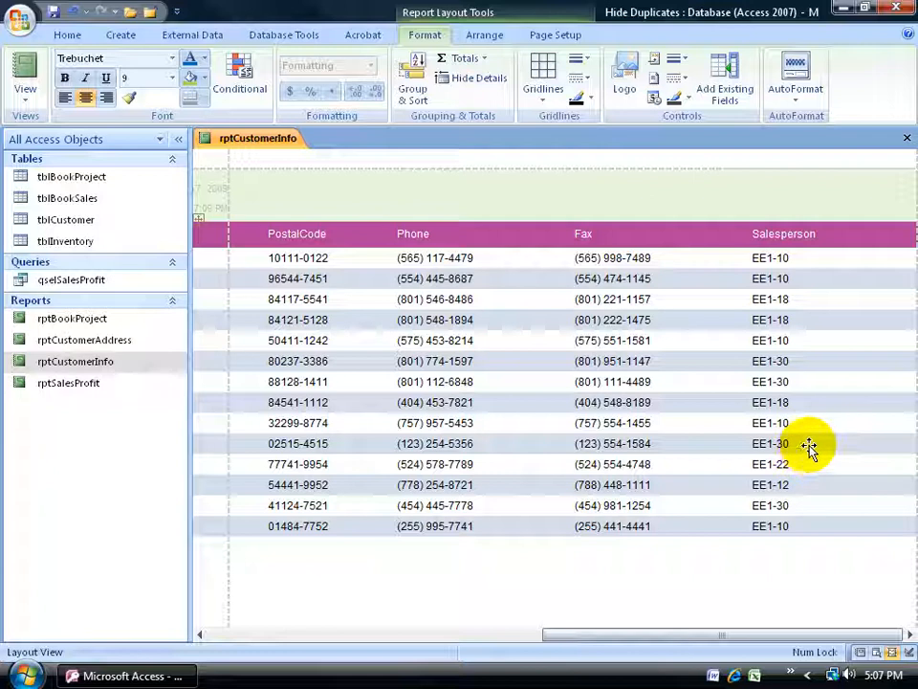
{"action": "left_click", "coordinate": [786, 280]}
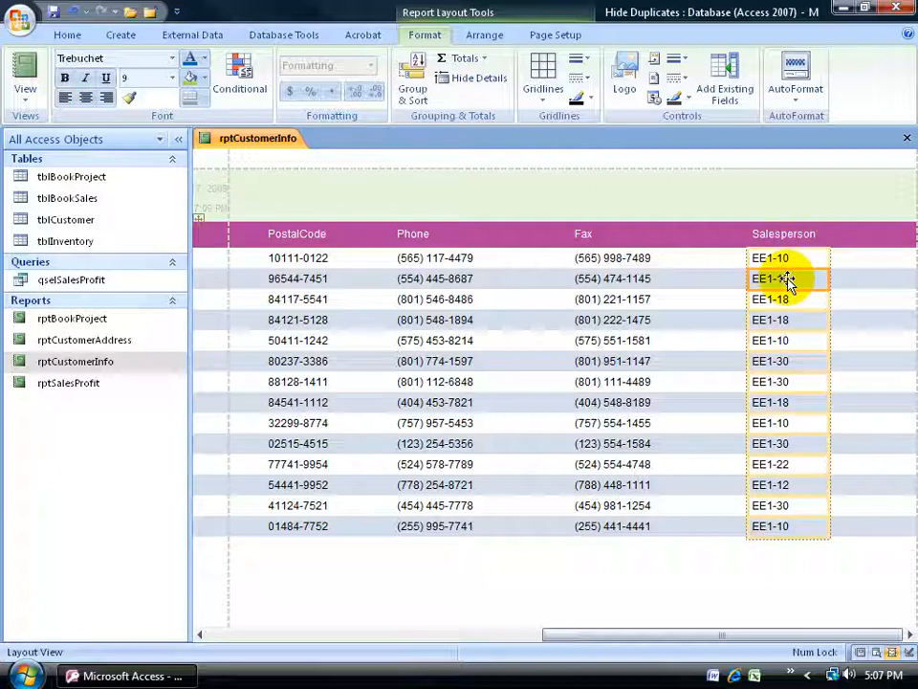
{"action": "left_click", "coordinate": [784, 300]}
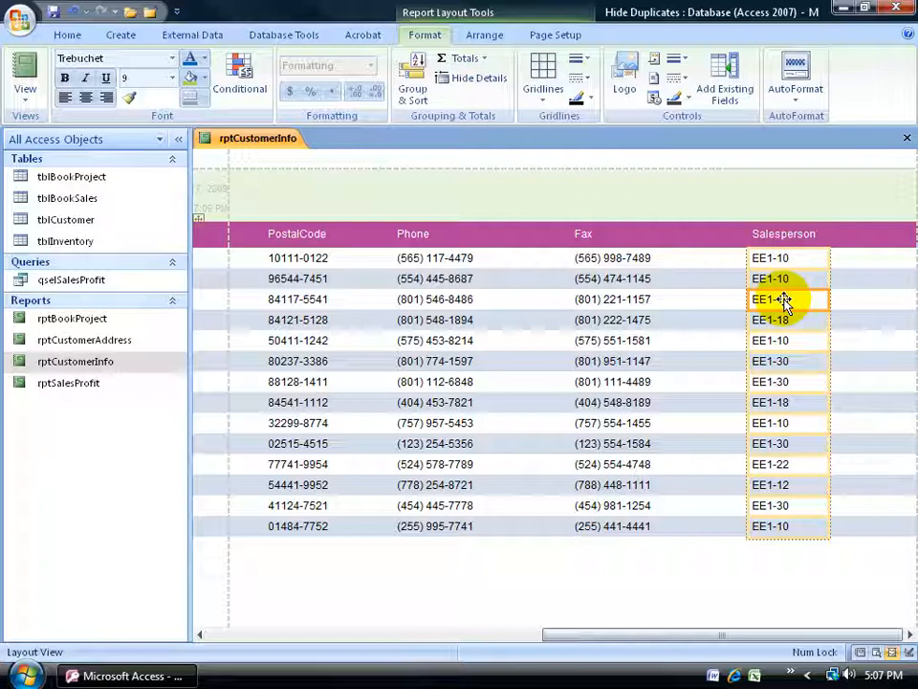
{"action": "left_click", "coordinate": [786, 319]}
{"action": "left_click", "coordinate": [785, 341]}
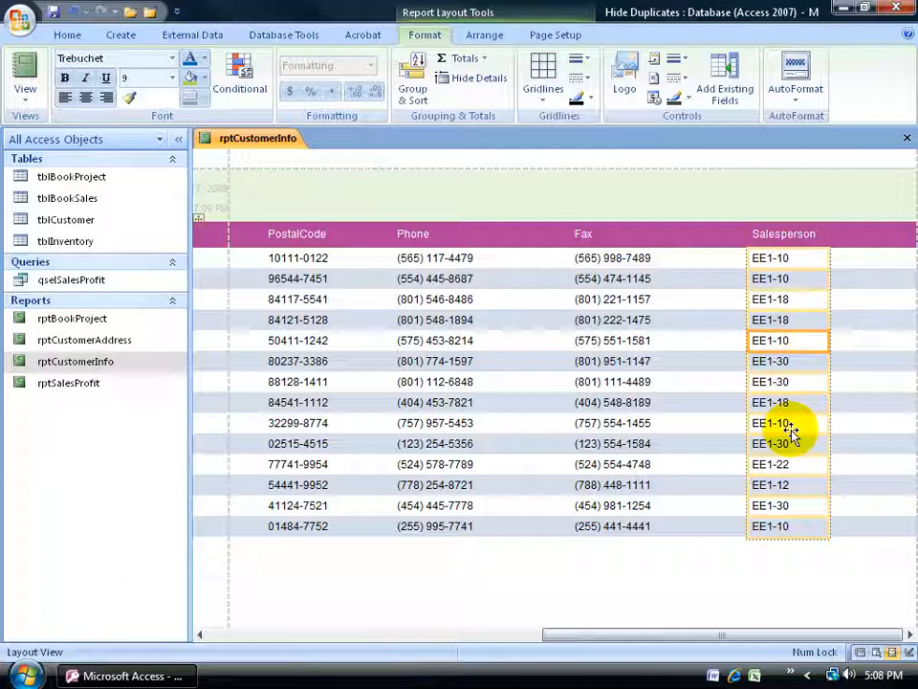
{"action": "right_click", "coordinate": [786, 321]}
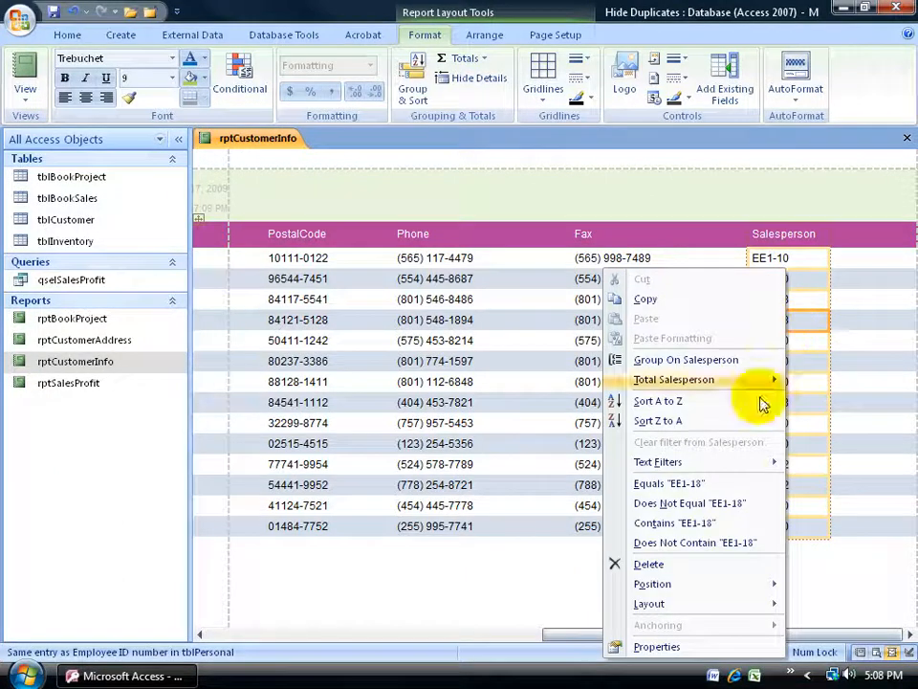
{"action": "left_click", "coordinate": [718, 653]}
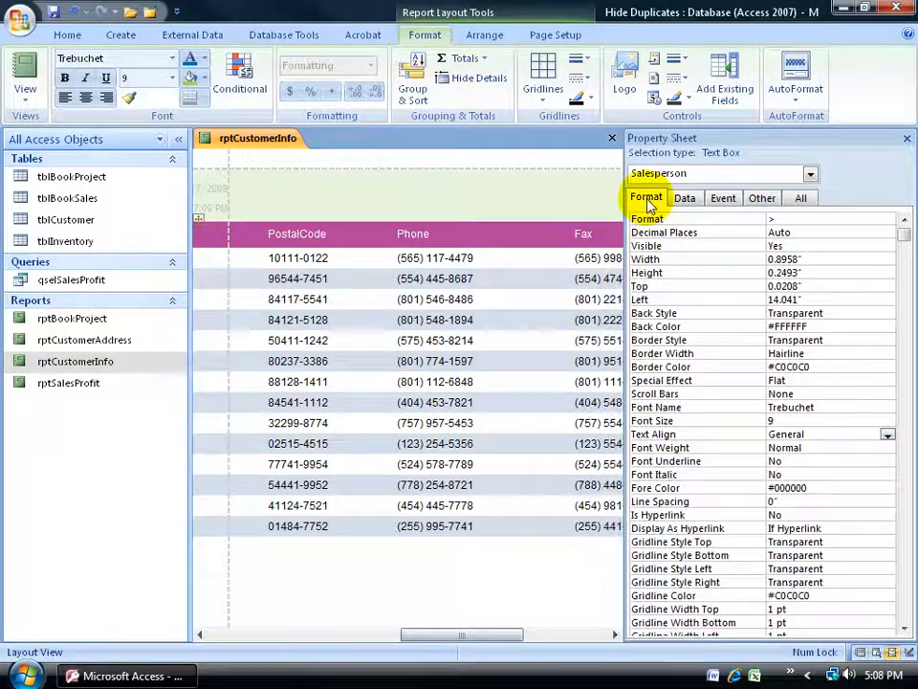
Try hiding duplicate values in the Salesperson column, and set Hide Duplicates back to No.
{"action": "left_click_drag", "start_coordinate": [904, 237], "coordinate": [902, 615]}
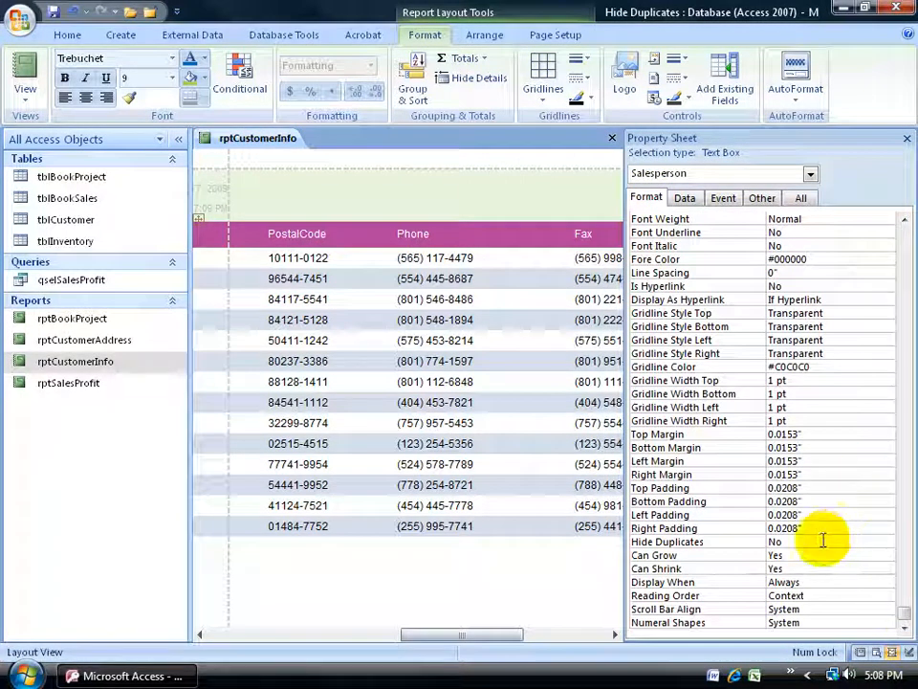
{"action": "left_click_drag", "start_coordinate": [498, 637], "coordinate": [559, 649]}
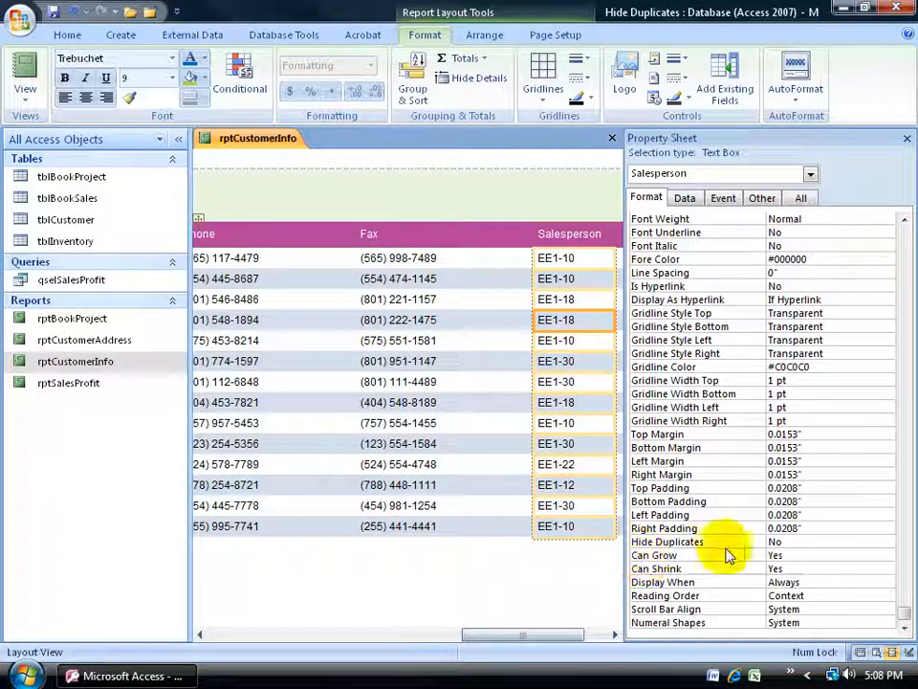
{"action": "double_click", "coordinate": [786, 542]}
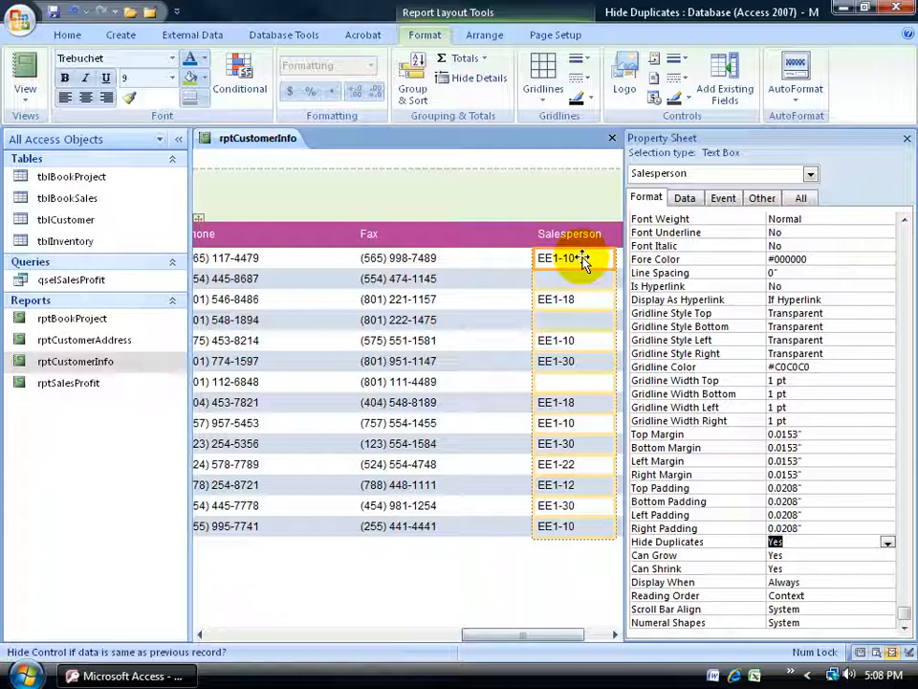
{"action": "double_click", "coordinate": [786, 541]}
Sort the report by the Salesperson column from A to Z.
{"action": "left_click_drag", "start_coordinate": [566, 634], "coordinate": [588, 636]}
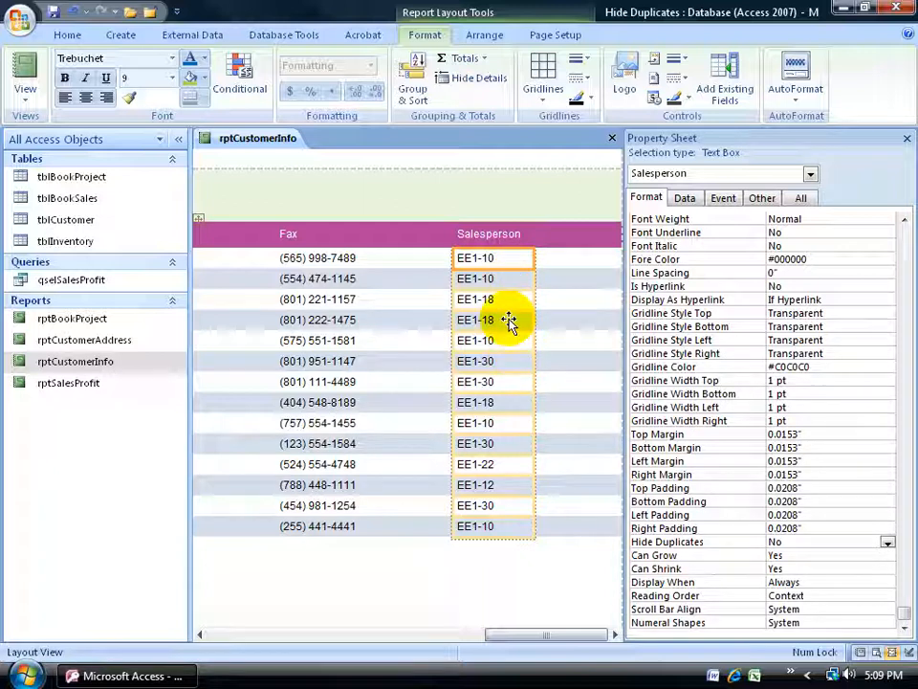
{"action": "right_click", "coordinate": [505, 266]}
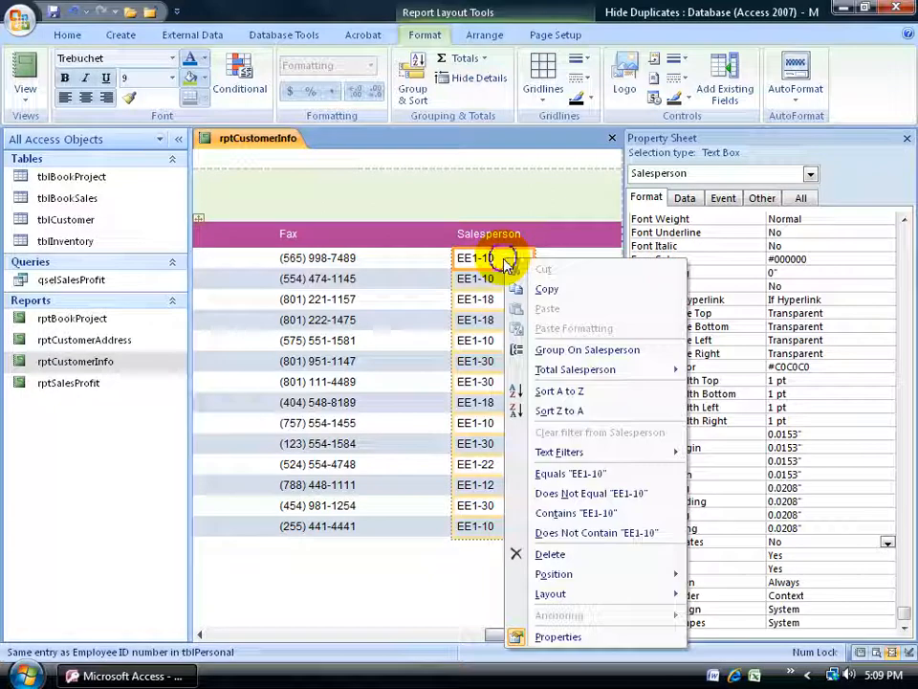
{"action": "left_click", "coordinate": [548, 392]}
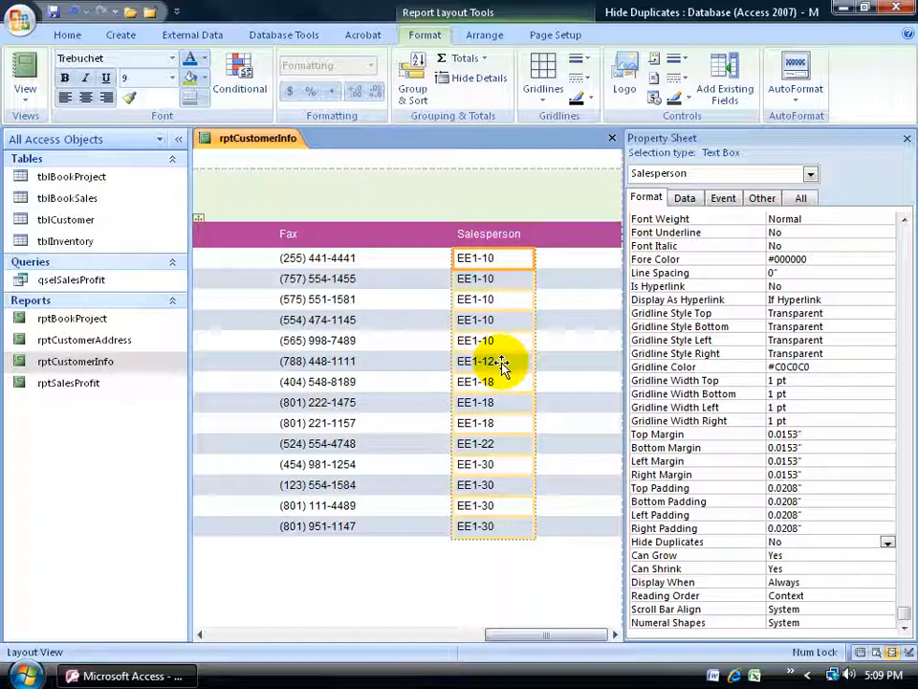
Set Hide Duplicates to Yes for the Salesperson text box, review the sorted report, and close the property sheet.
{"action": "double_click", "coordinate": [775, 541]}
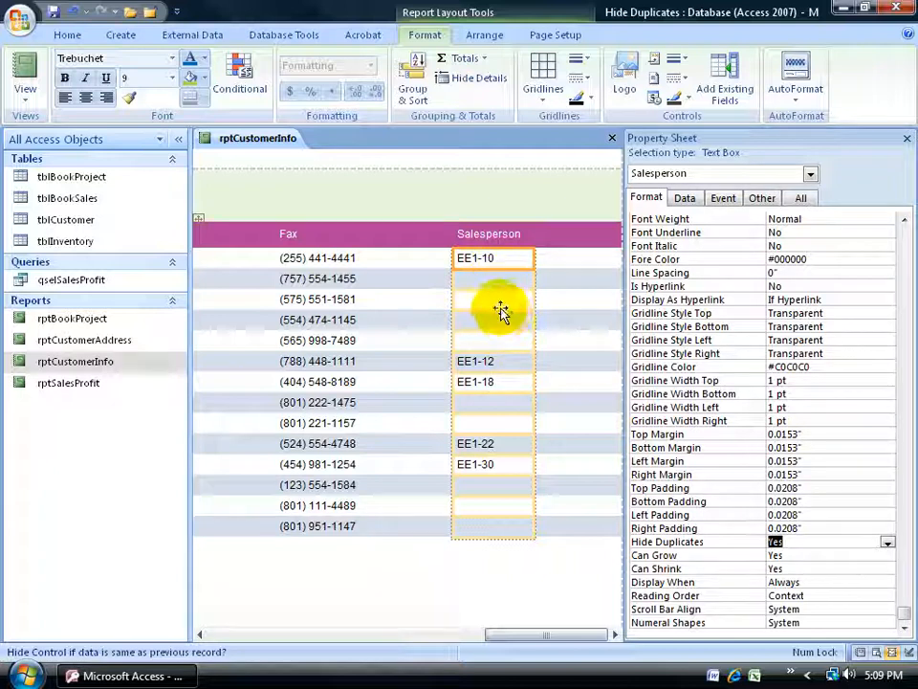
{"action": "left_click", "coordinate": [514, 523]}
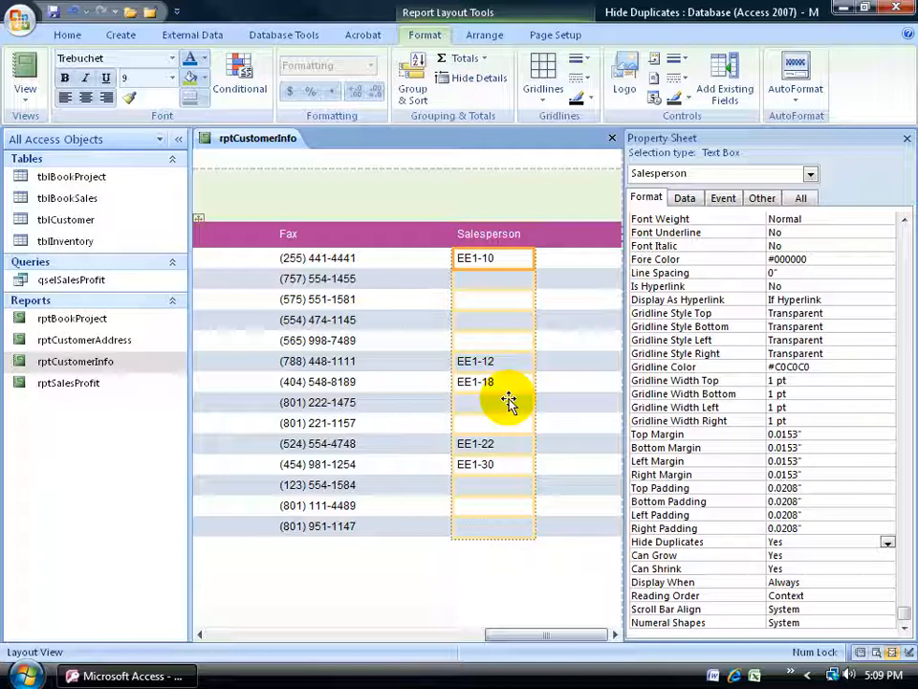
{"action": "left_click_drag", "start_coordinate": [529, 633], "coordinate": [240, 635]}
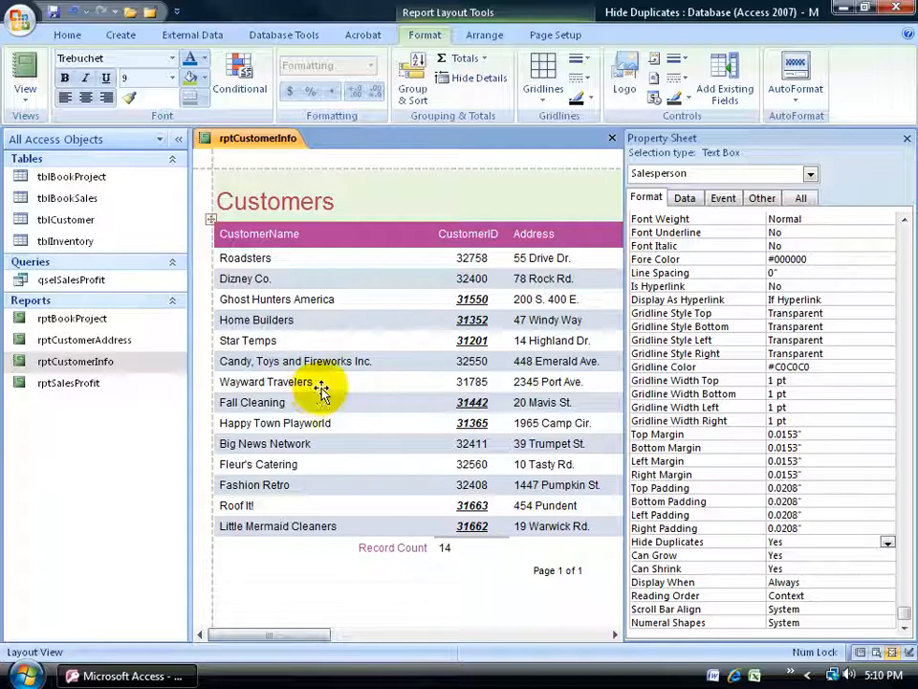
{"action": "left_click", "coordinate": [906, 139]}
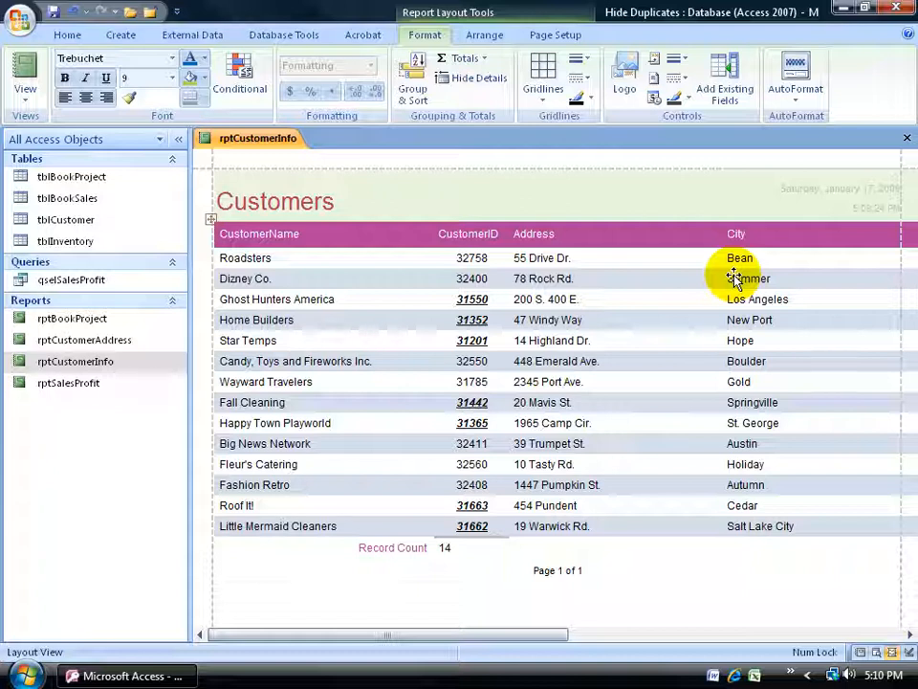
Switch the report to Design View and group the Address and City text boxes in the Detail section.
{"action": "right_click", "coordinate": [260, 140]}
{"action": "left_click", "coordinate": [315, 251]}
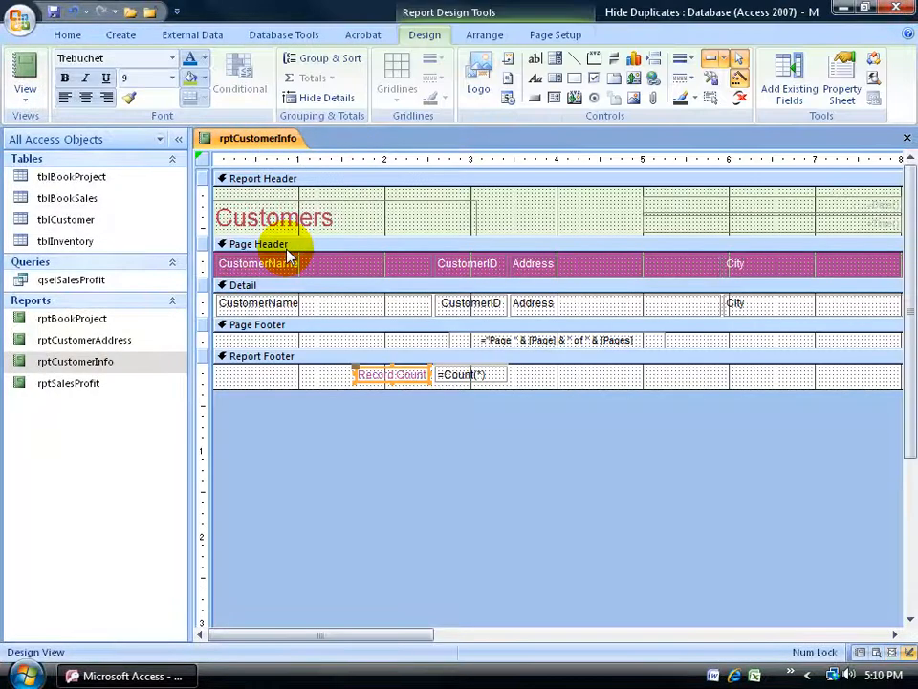
{"action": "left_click", "coordinate": [574, 303]}
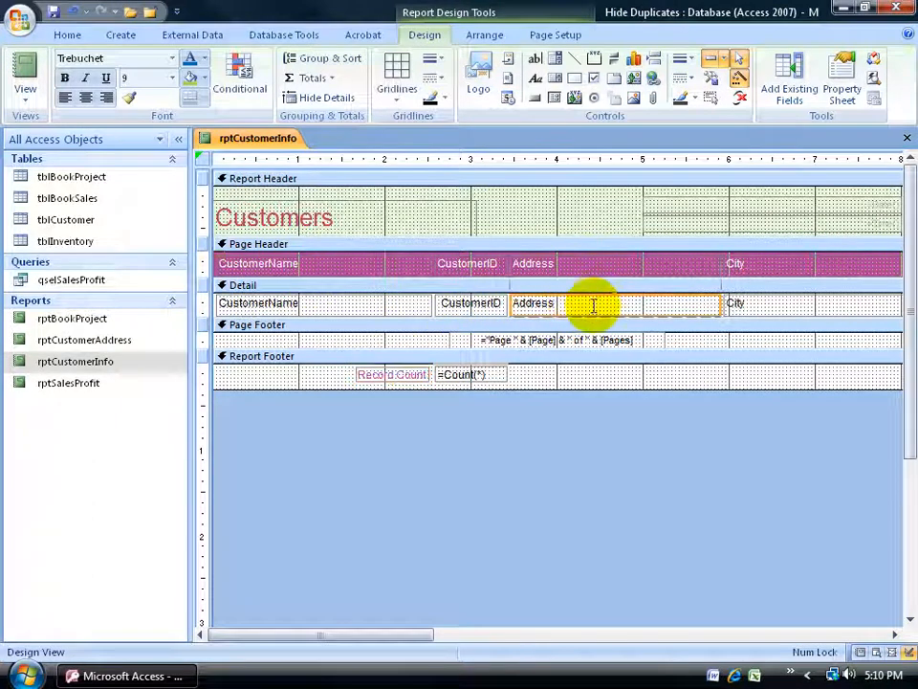
{"action": "left_click", "coordinate": [778, 310], "text": "shift"}
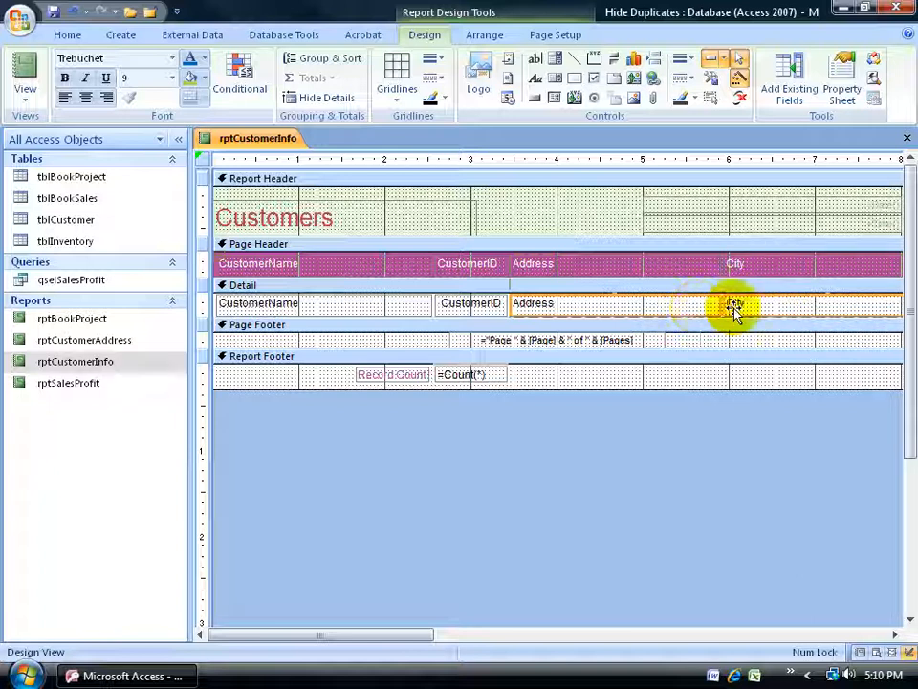
{"action": "left_click", "coordinate": [485, 36]}
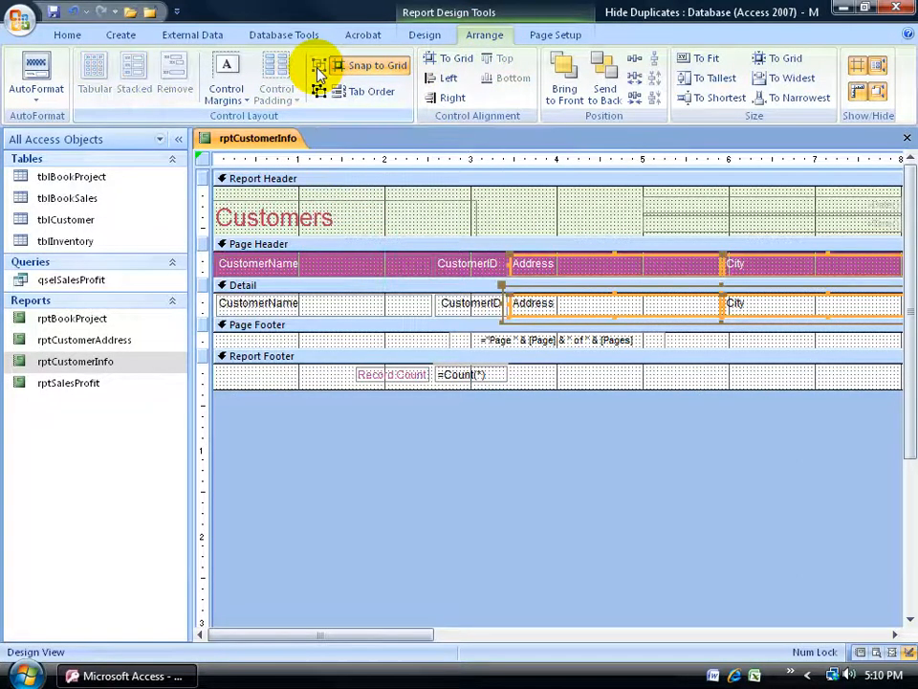
{"action": "left_click", "coordinate": [531, 216]}
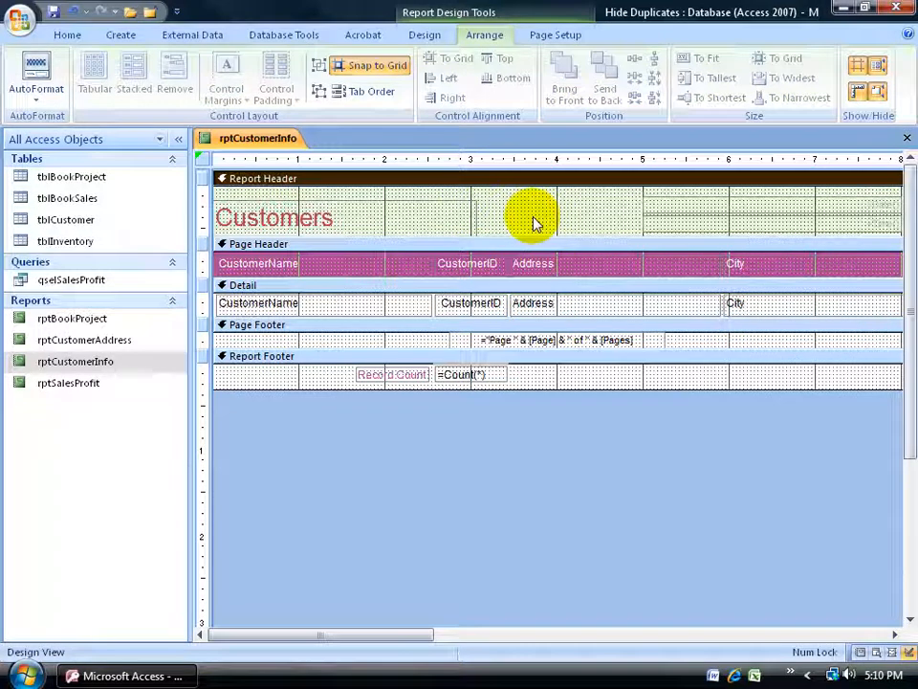
Make the grouped Address and City text boxes in the Detail section bold and leave Design View.
{"action": "left_click", "coordinate": [580, 305]}
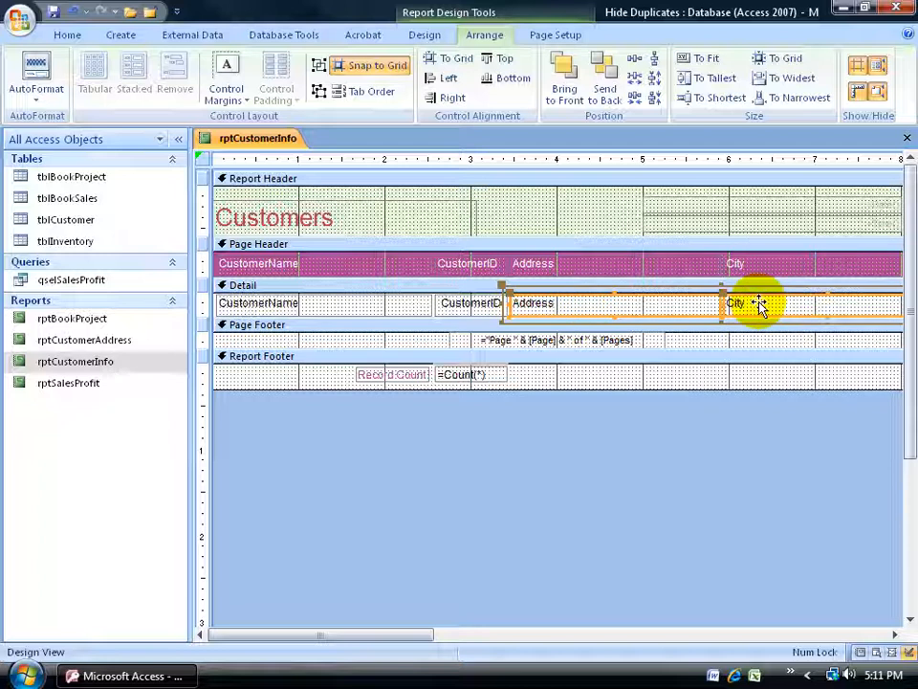
{"action": "left_click", "coordinate": [425, 35]}
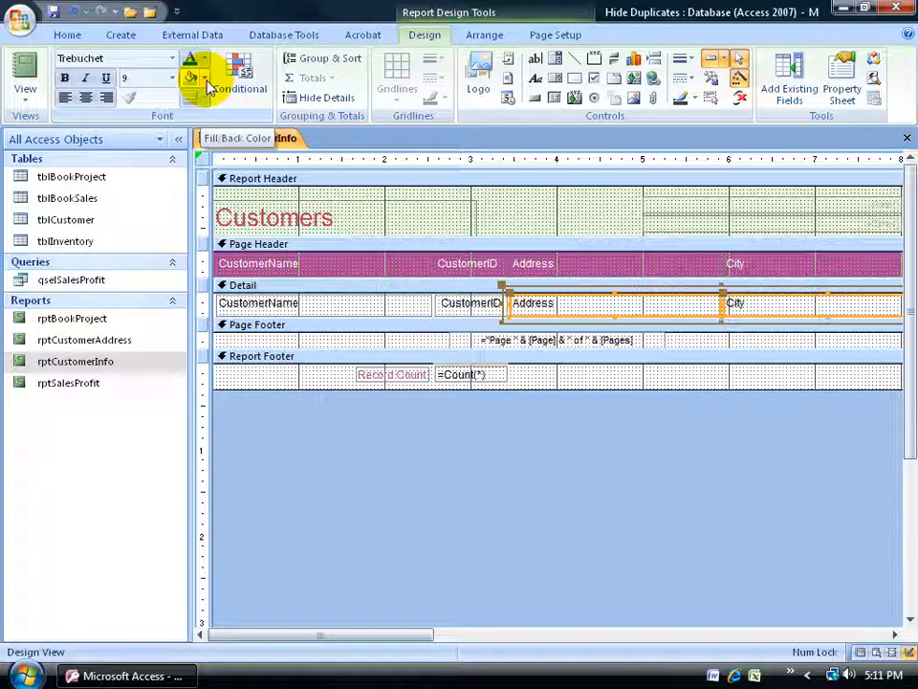
{"action": "left_click", "coordinate": [63, 78]}
{"action": "left_click", "coordinate": [25, 75]}
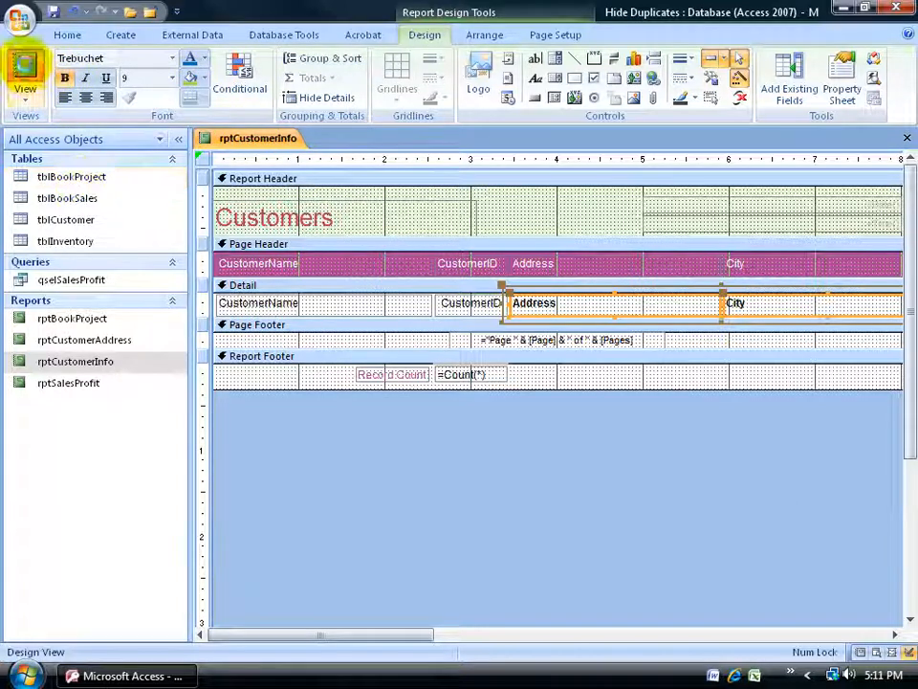